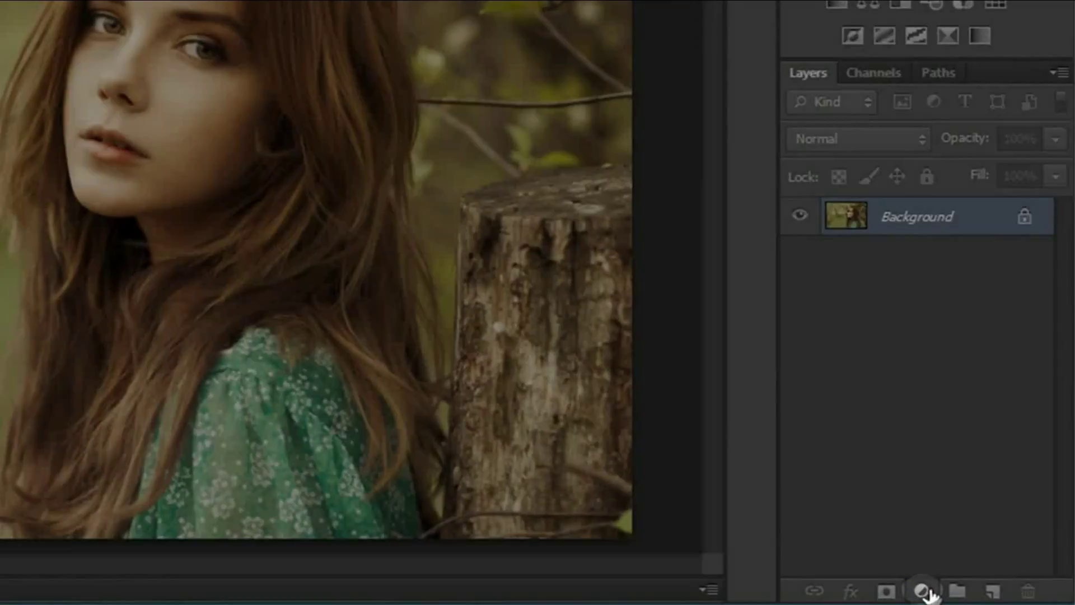
- Add a Levels layer that raises the Blue channel's black output level to 80
click(985, 566)
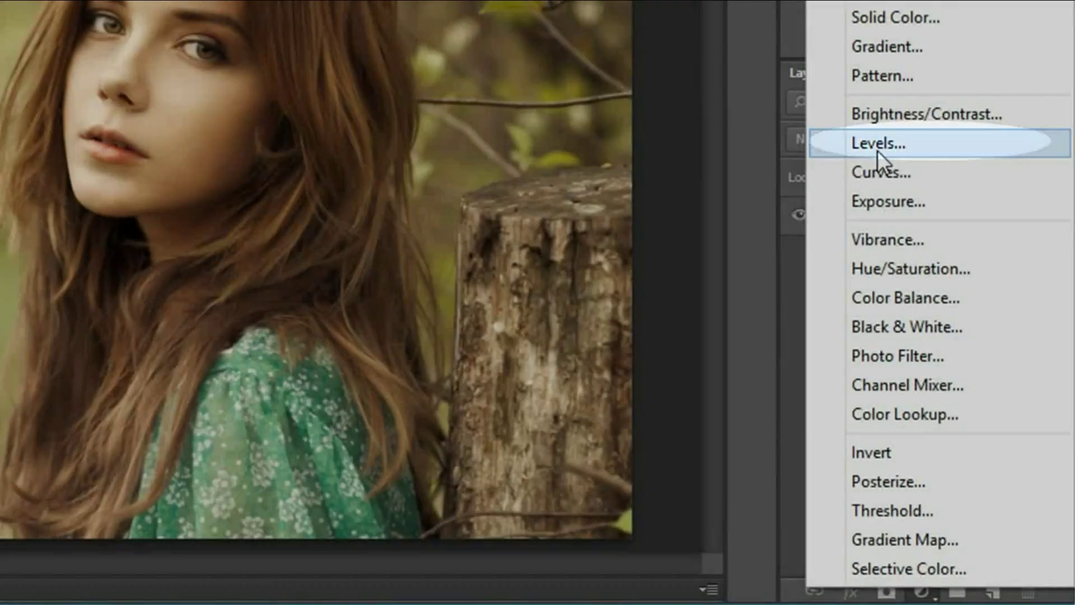
click(878, 149)
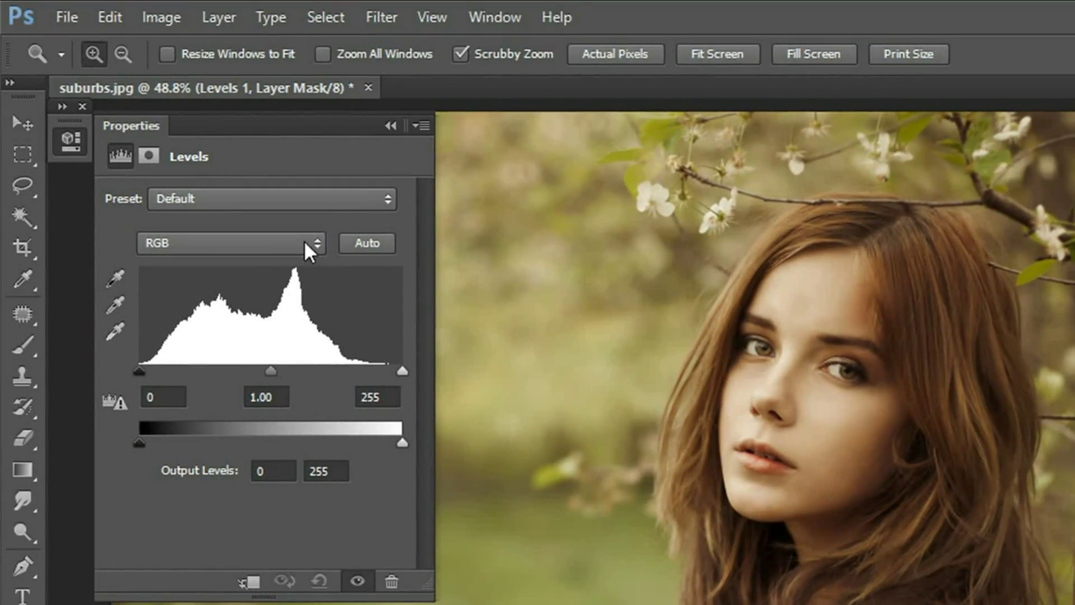
click(304, 248)
click(258, 318)
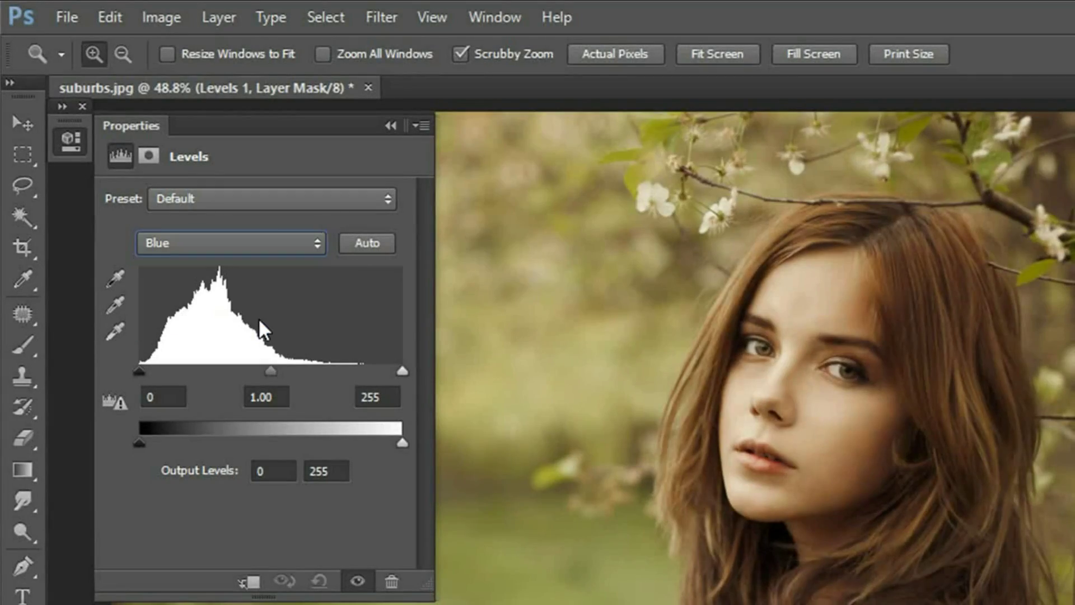
click(260, 470)
text(80)
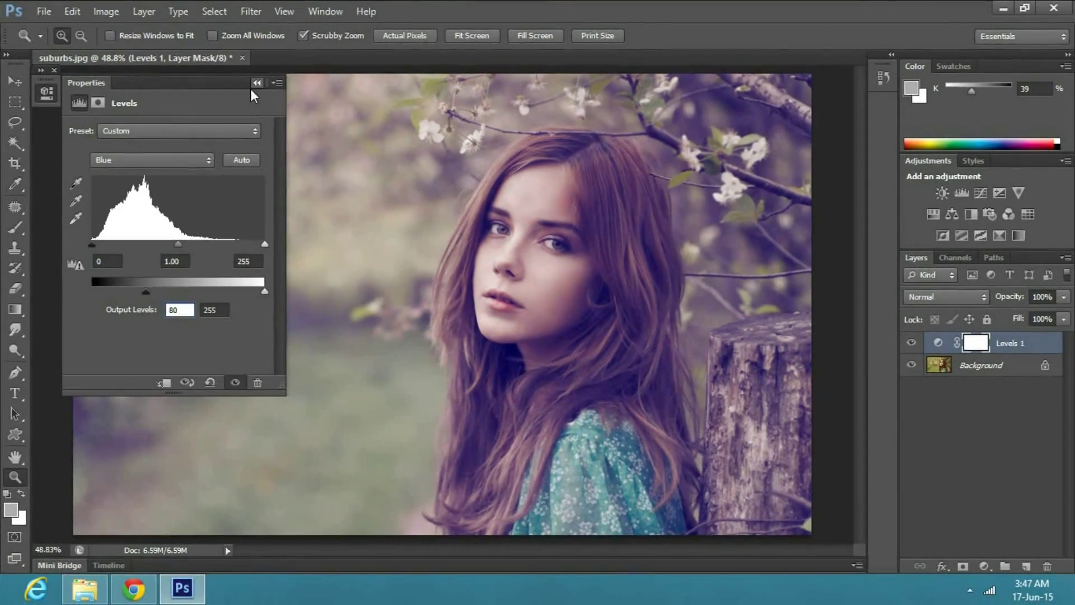
click(256, 88)
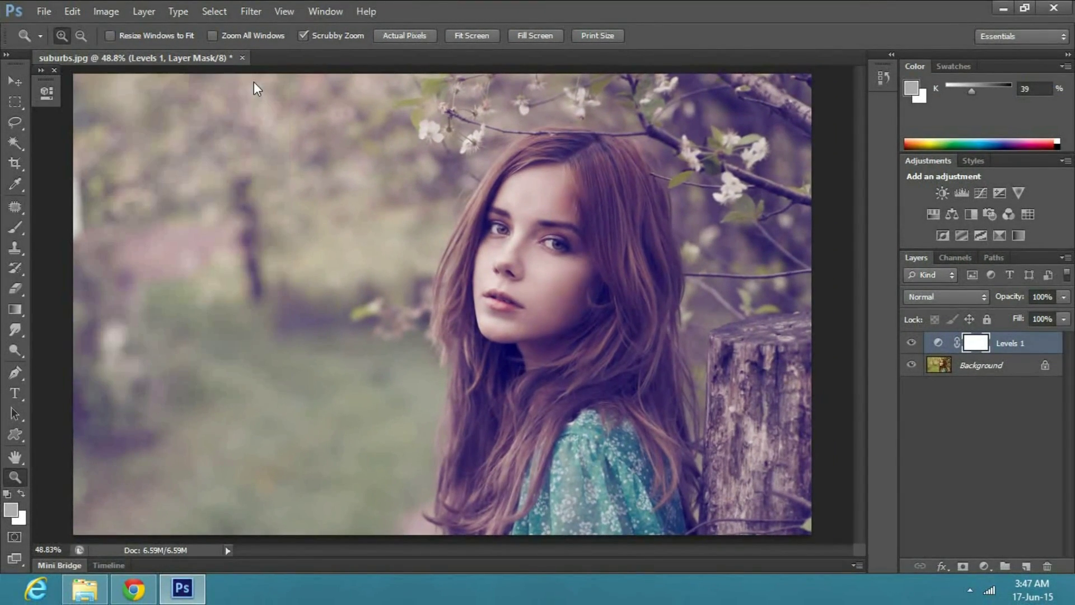
- Add a Curves layer setting Blue shadow output to 35 and the 192 point to 186
click(984, 567)
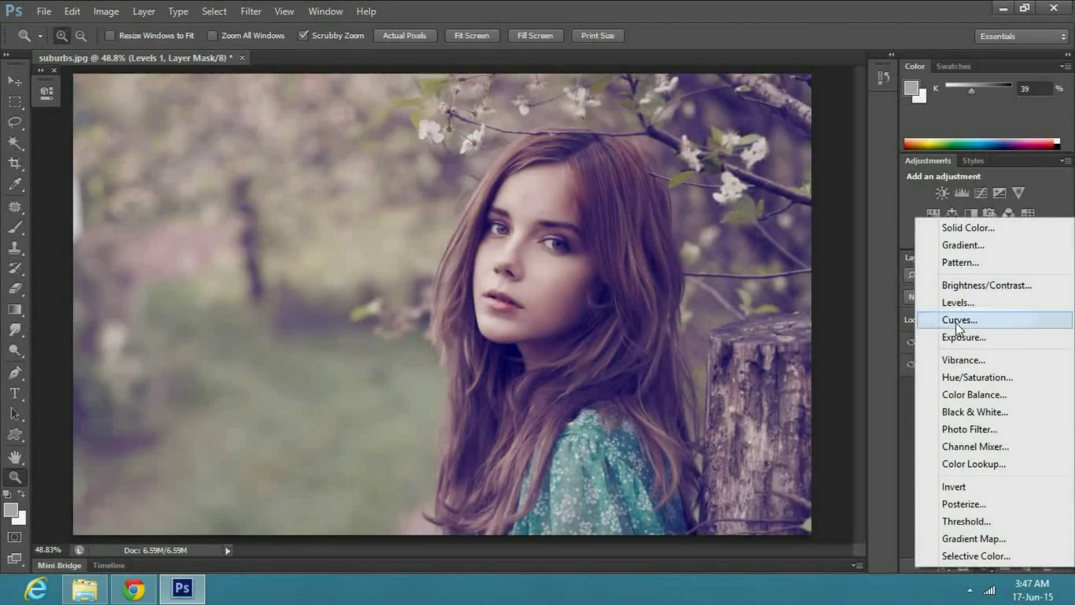
click(956, 322)
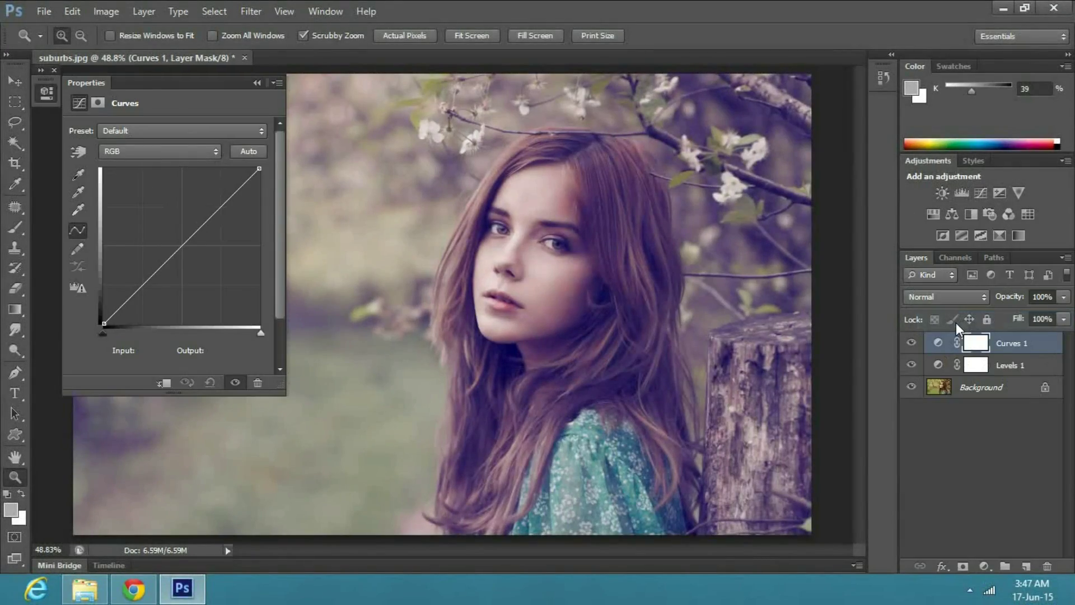
click(153, 153)
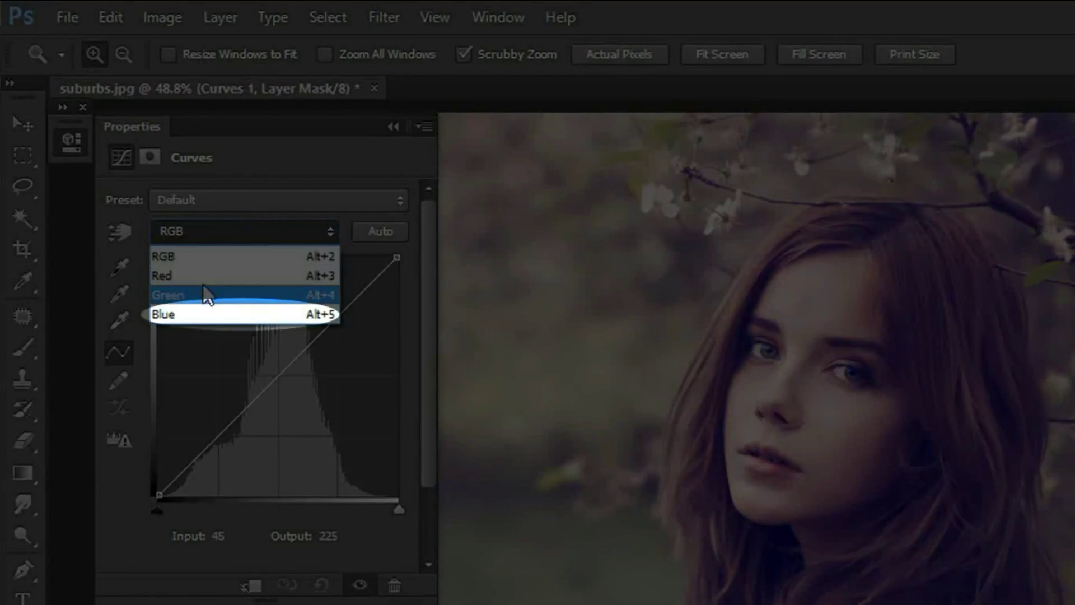
click(197, 313)
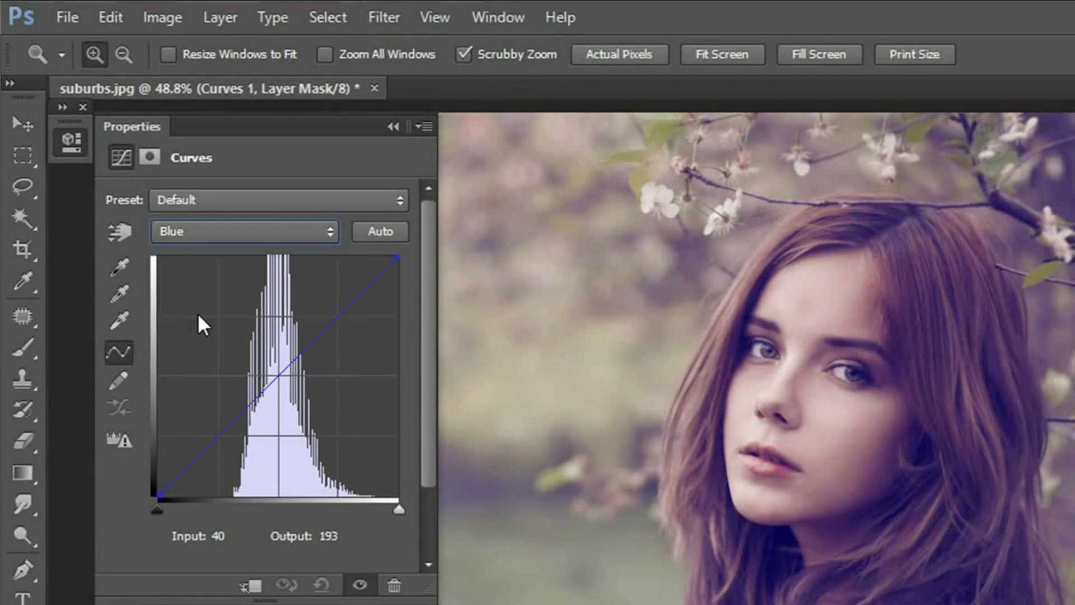
click(337, 316)
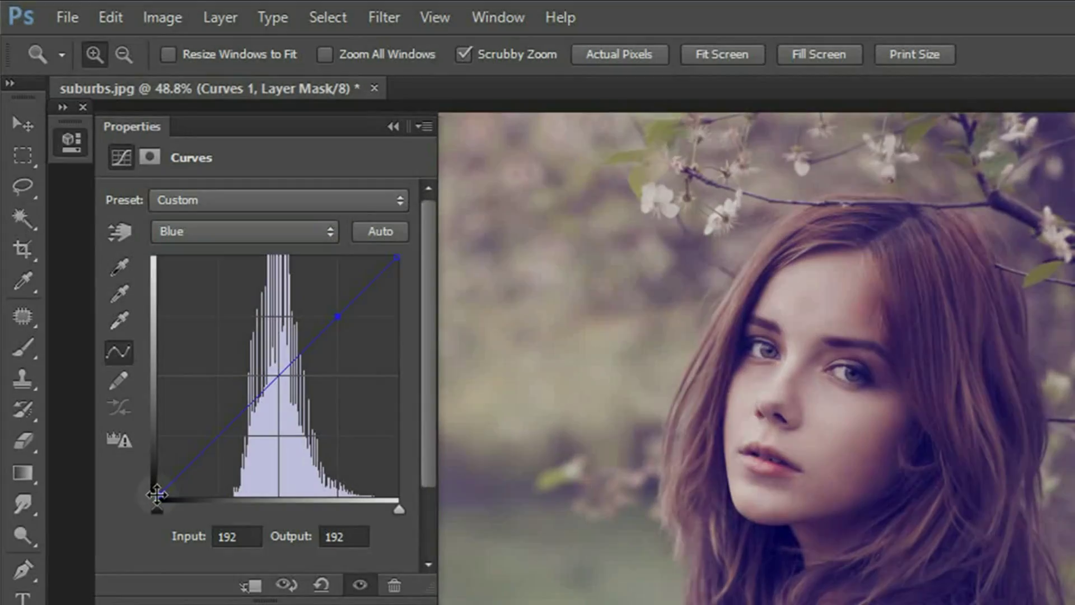
click(159, 494)
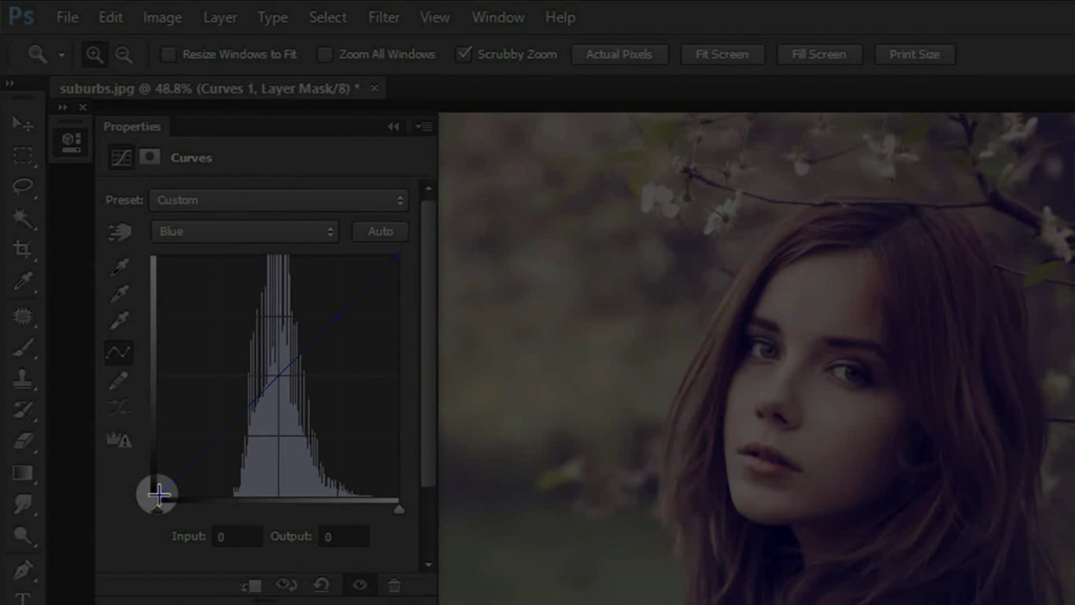
click(293, 537)
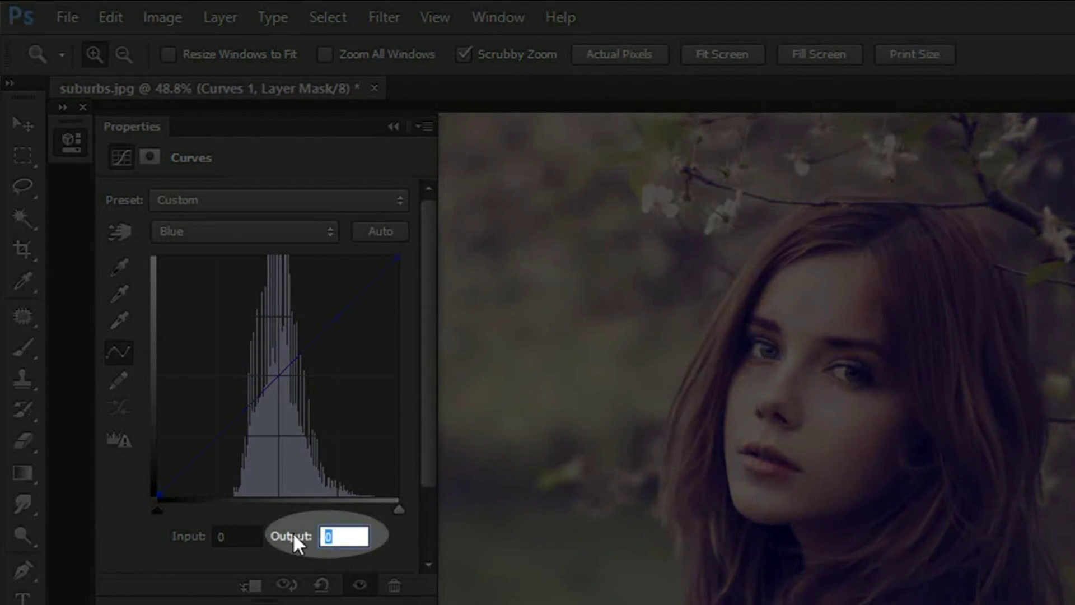
text(35)
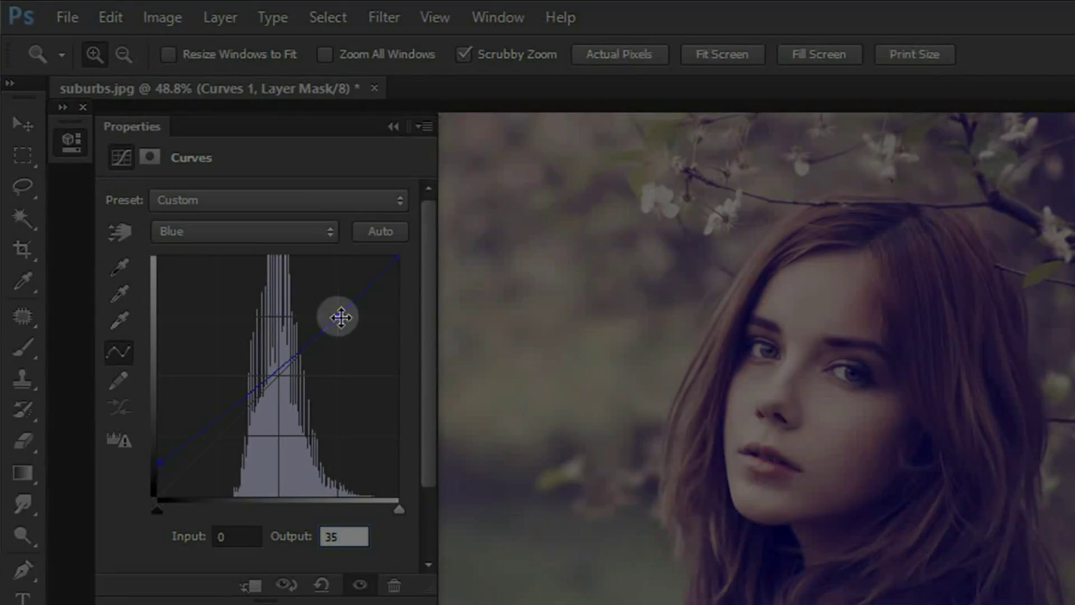
click(335, 318)
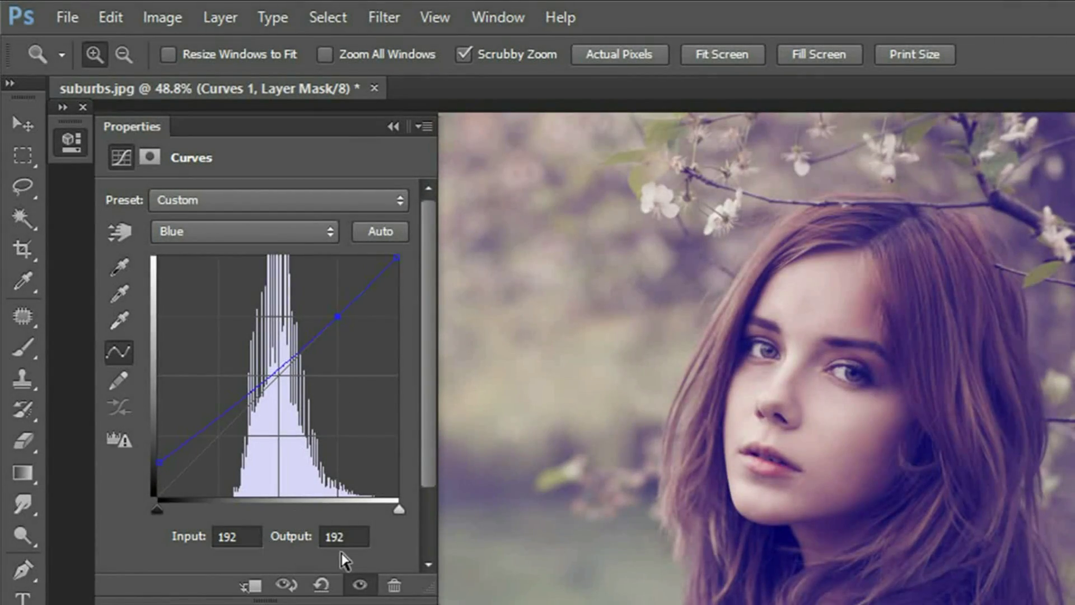
click(353, 536)
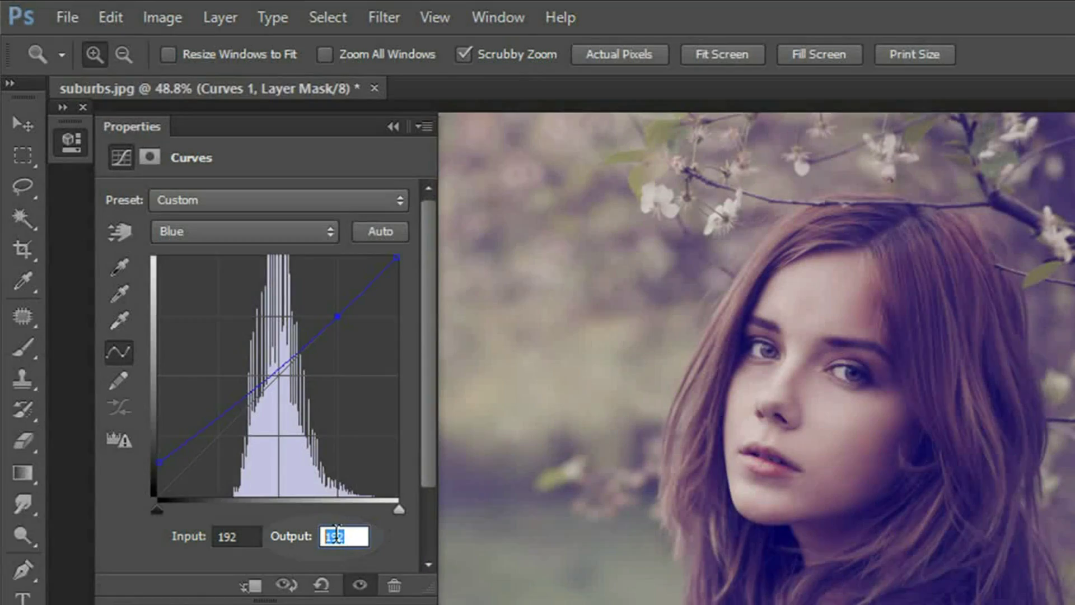
text(185)
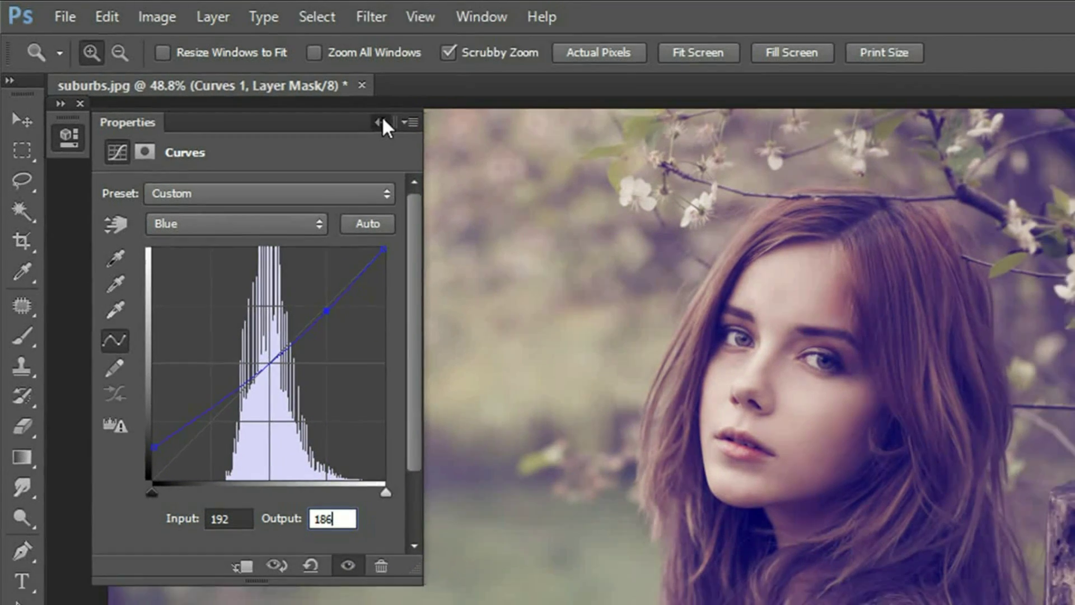
click(399, 121)
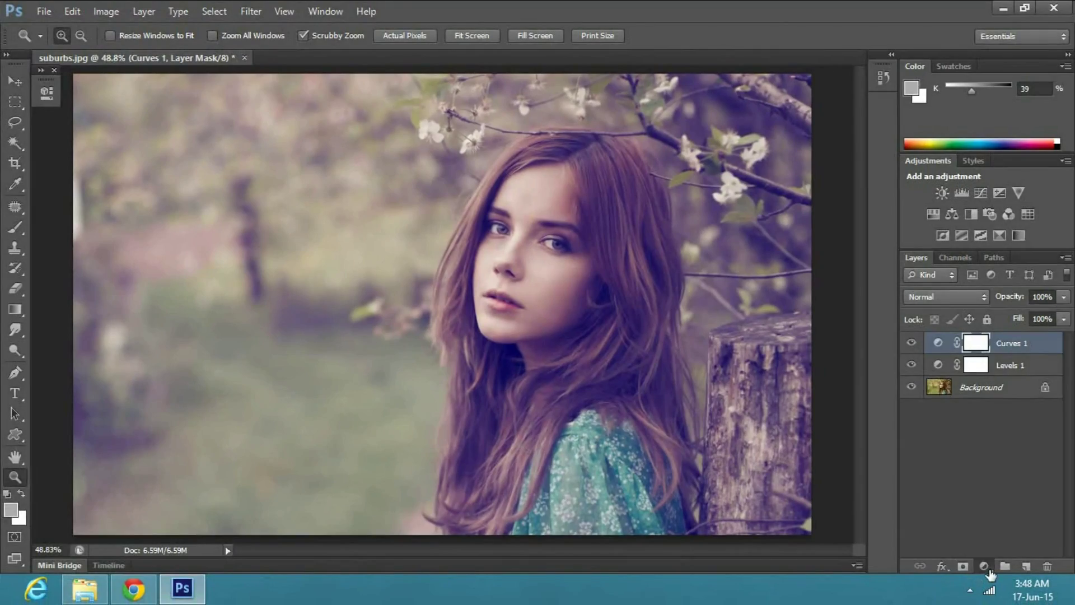
- Add a Gradient Fill layer using the first gold-to-white preset
click(990, 572)
click(970, 248)
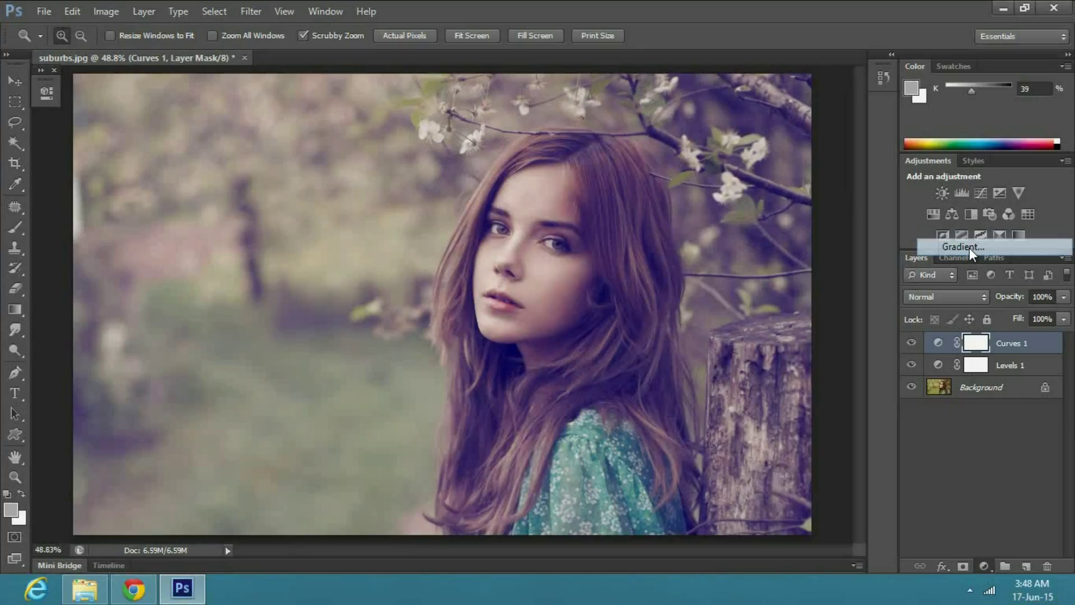
click(438, 83)
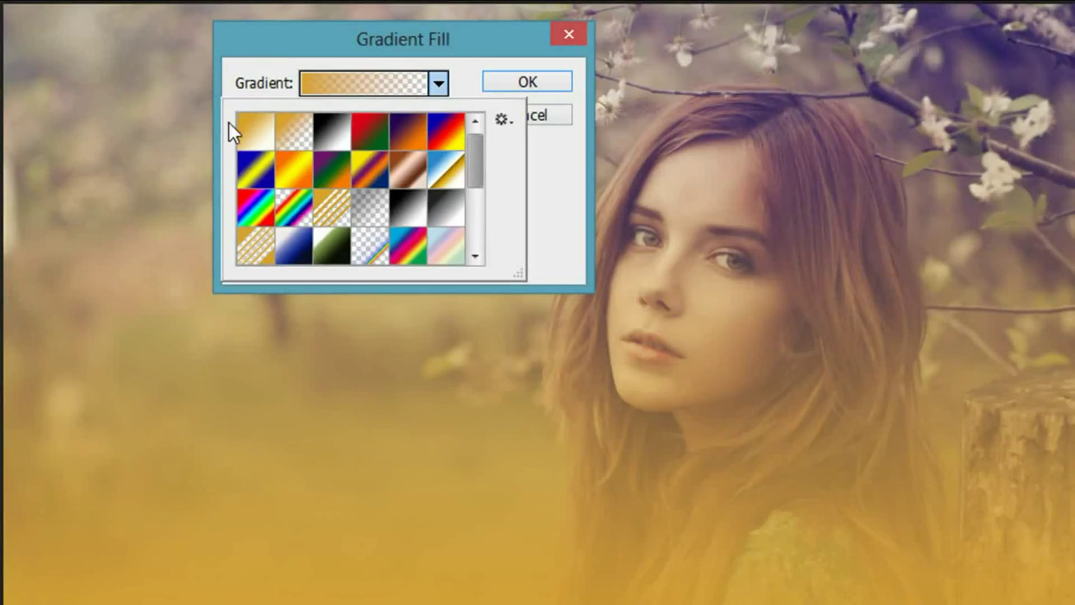
click(255, 134)
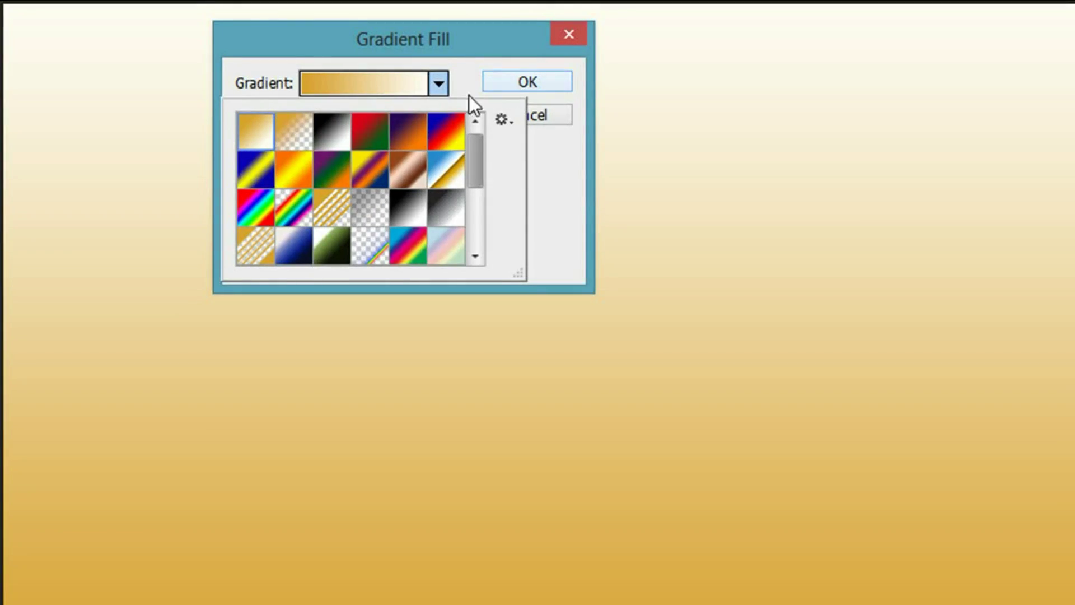
- Set the gradient's left color stop to purple #C337FE
click(376, 80)
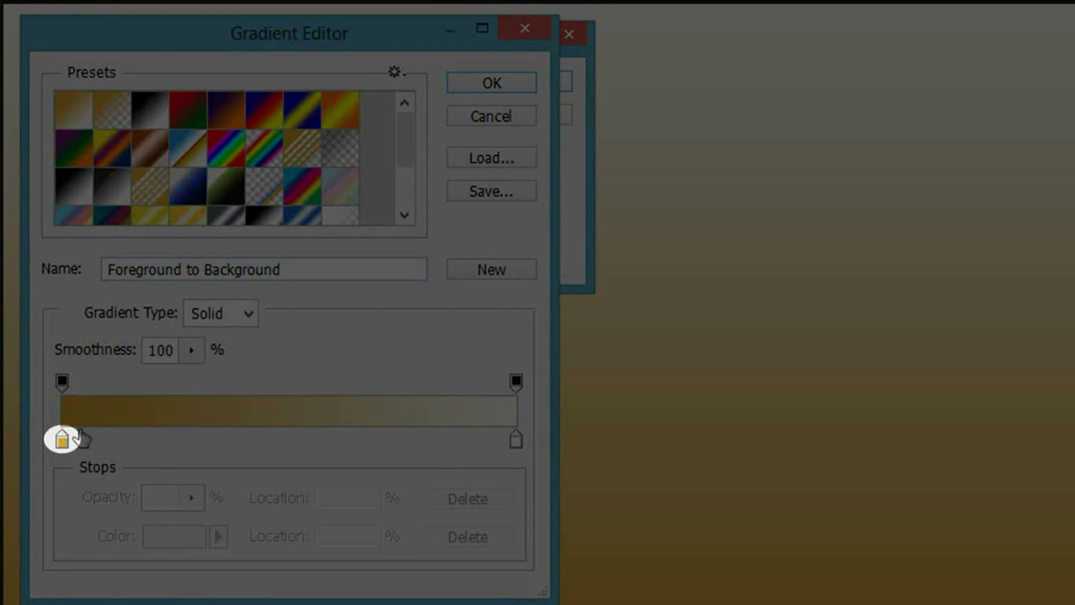
double_click(63, 439)
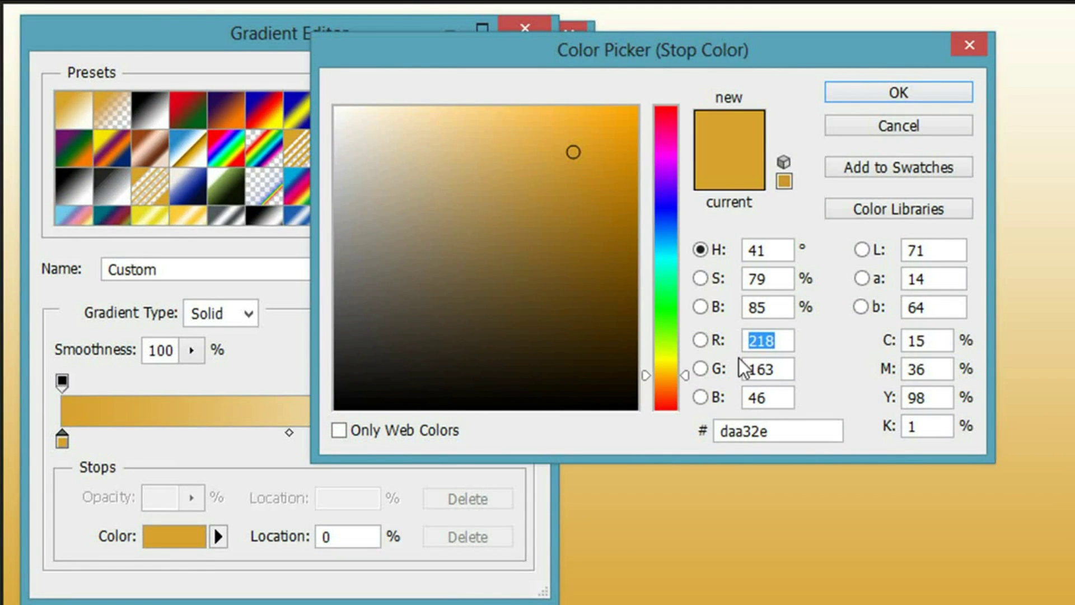
double_click(779, 427)
text(c)
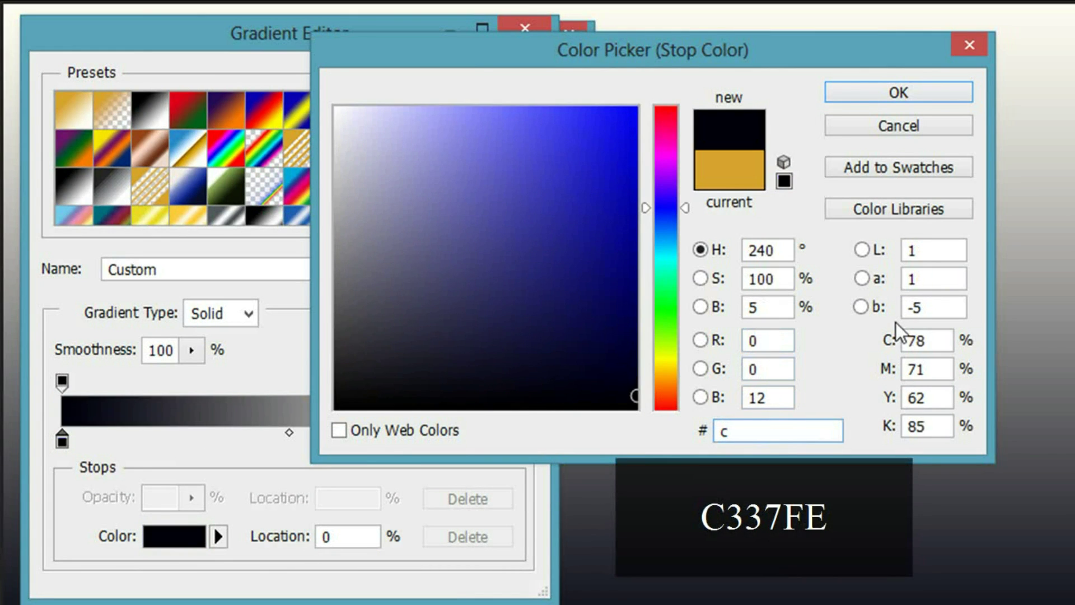
text(337fe)
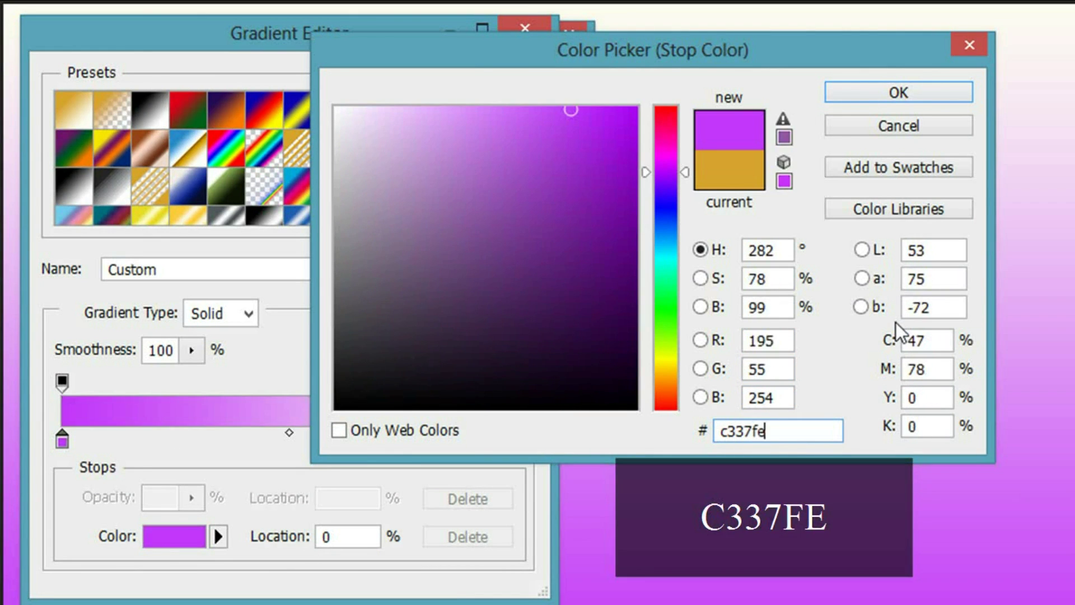
click(952, 94)
- Set the right color stop to black and accept the violet-to-black gradient
click(516, 440)
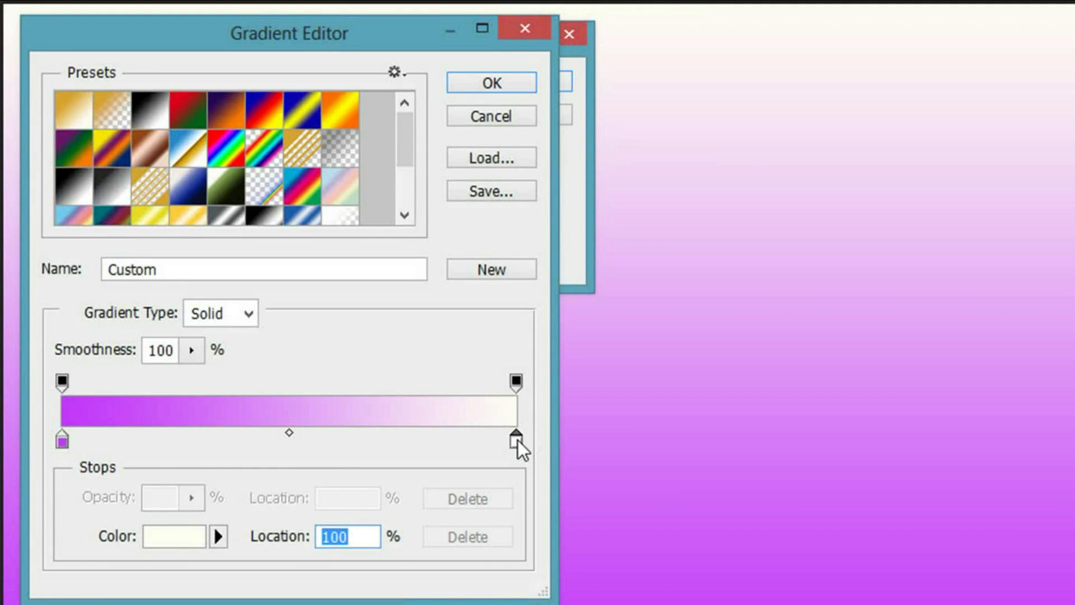
double_click(516, 440)
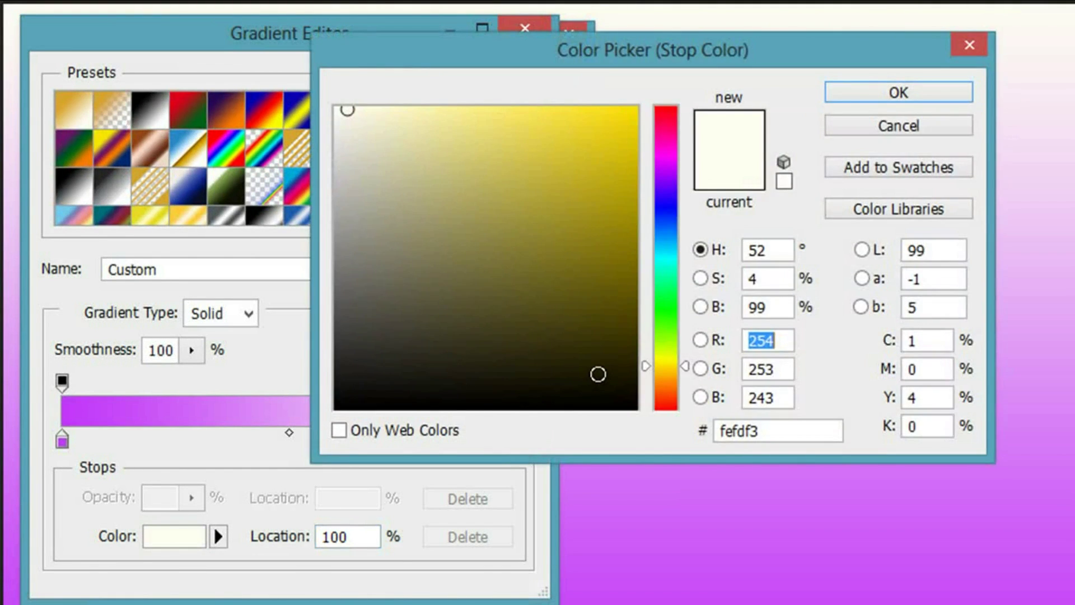
drag(598, 375, 685, 425)
click(901, 92)
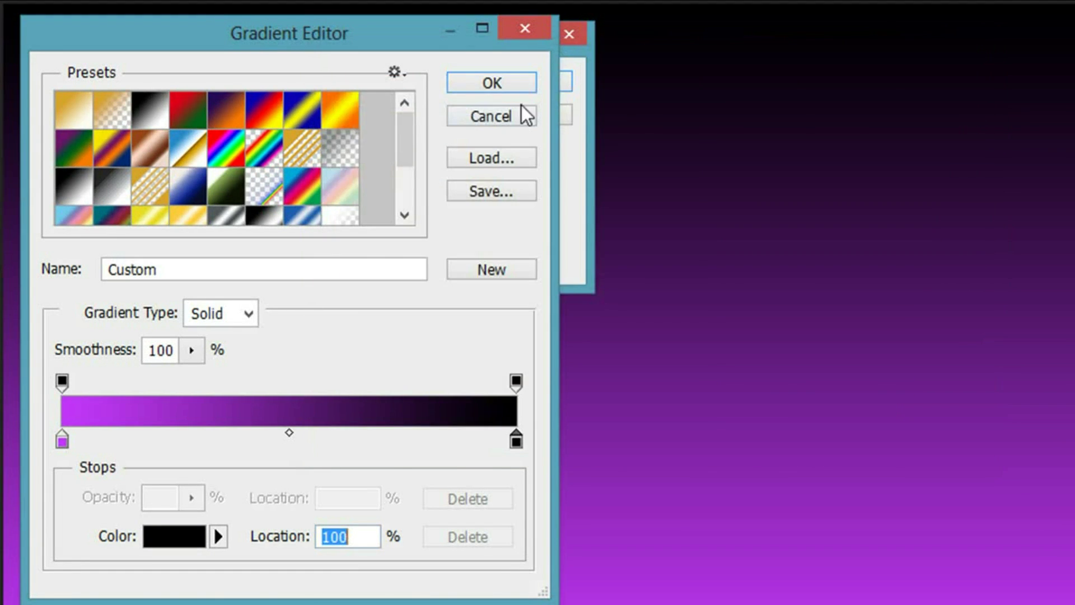
click(497, 83)
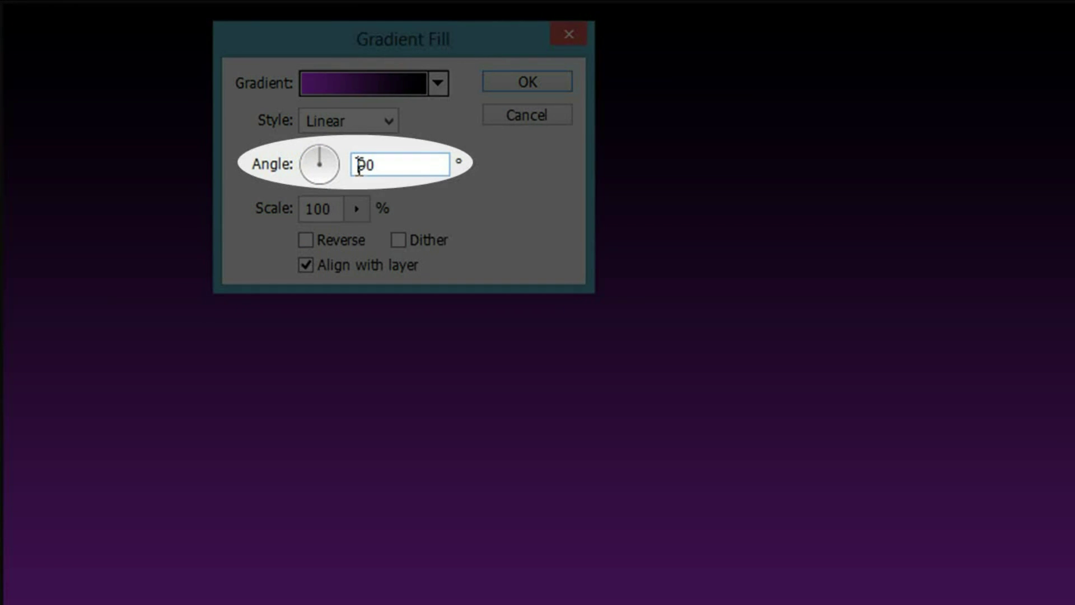
text(-90)
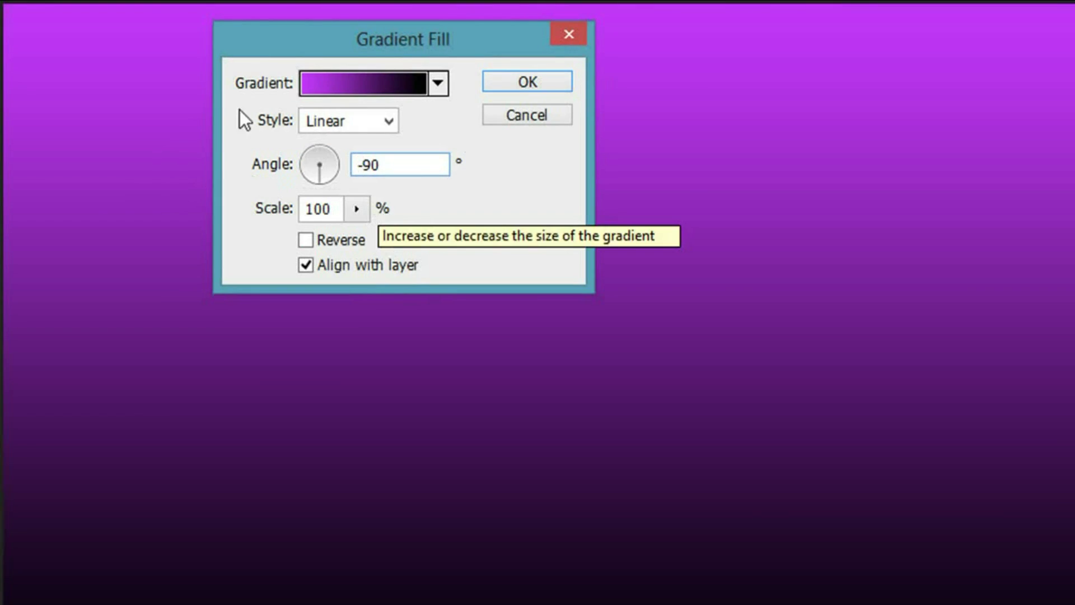
- Apply the flipped -90° gradient and blend it as Soft Light at 45% opacity
click(508, 84)
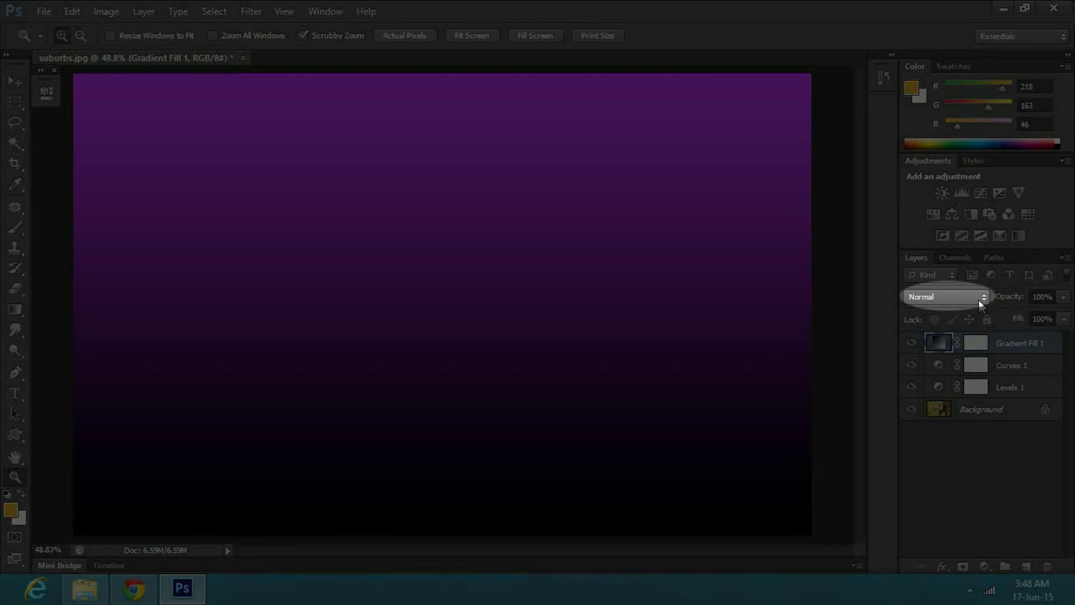
click(958, 296)
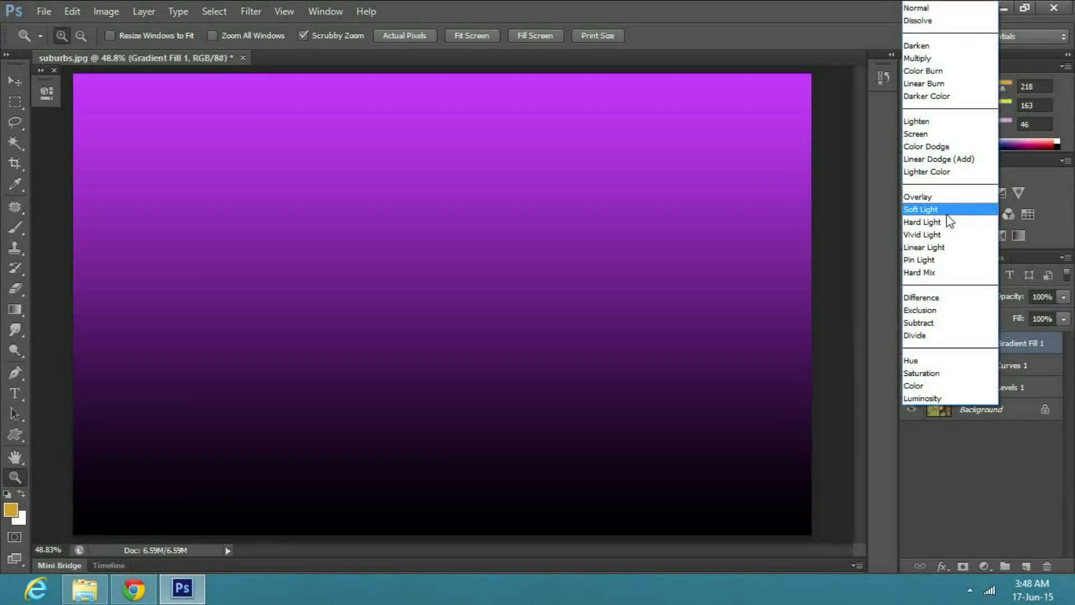
click(947, 210)
click(1050, 295)
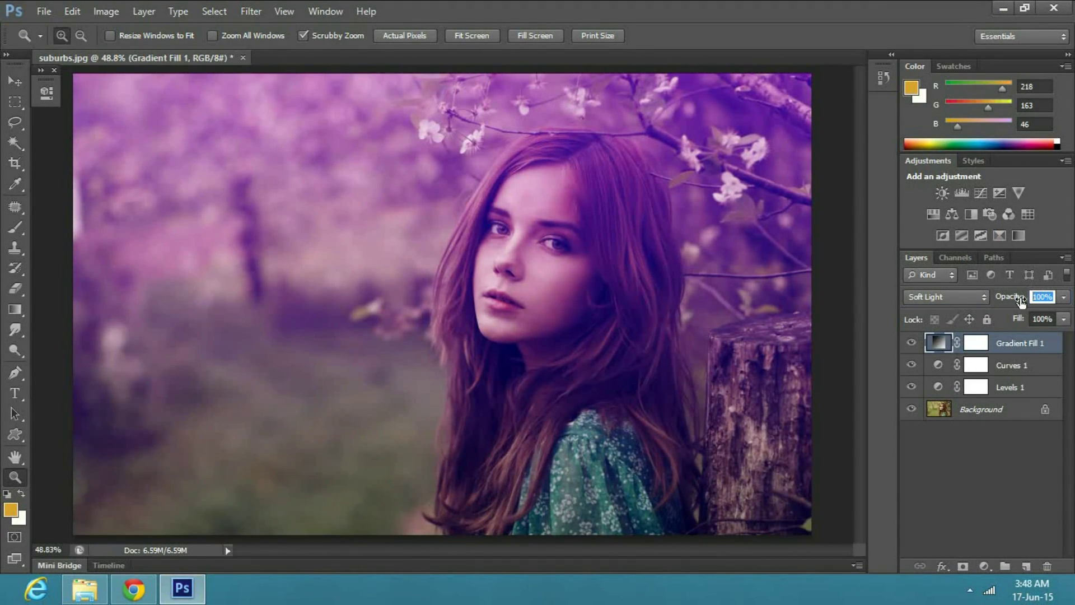
text(45)
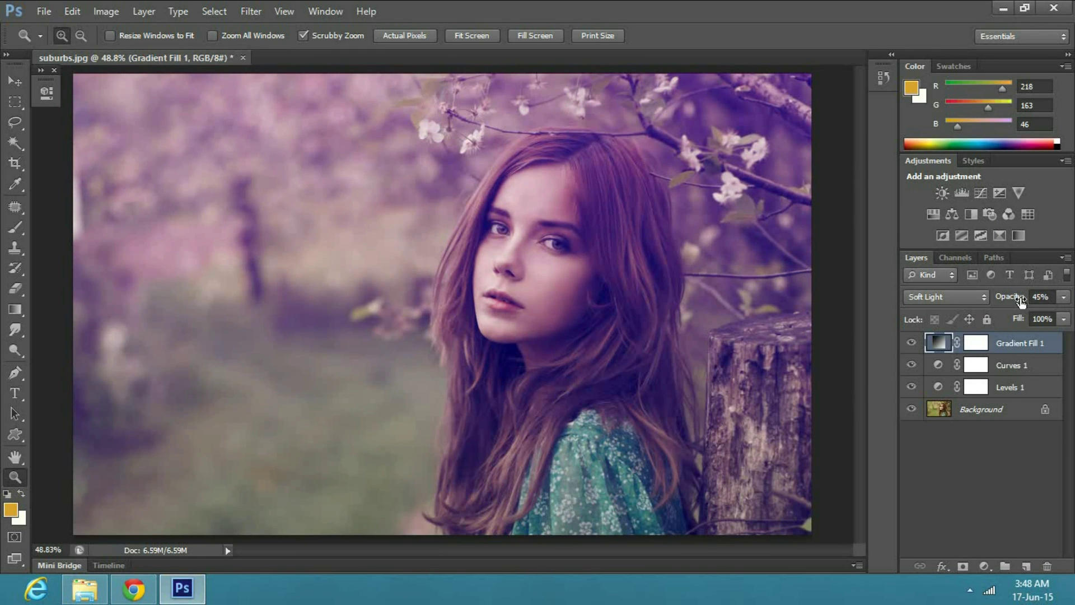
click(984, 566)
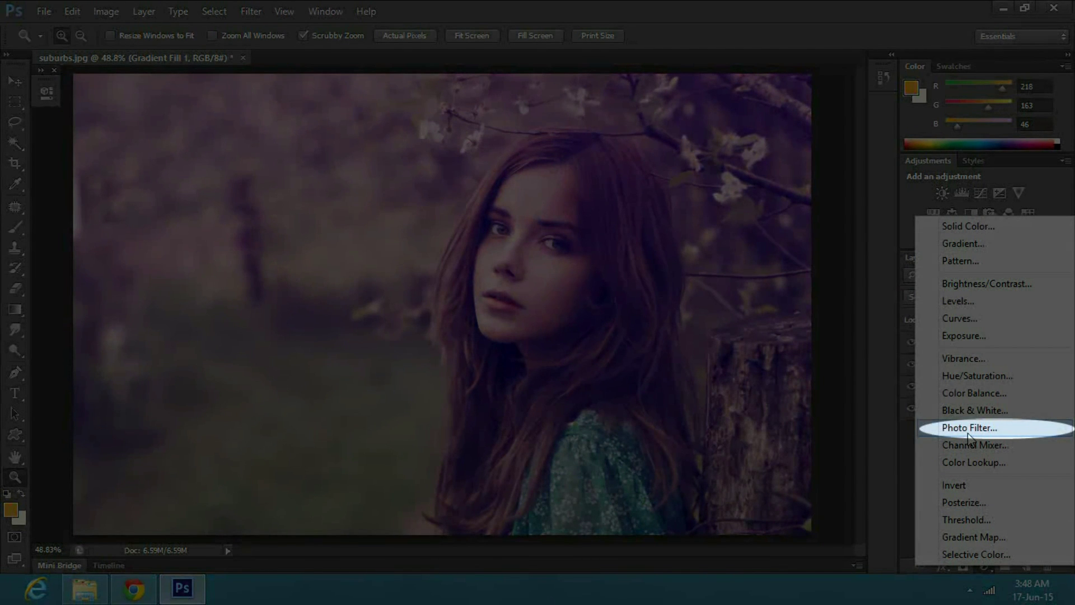
- Add a Photo Filter layer using Deep Yellow at 25% density
click(968, 430)
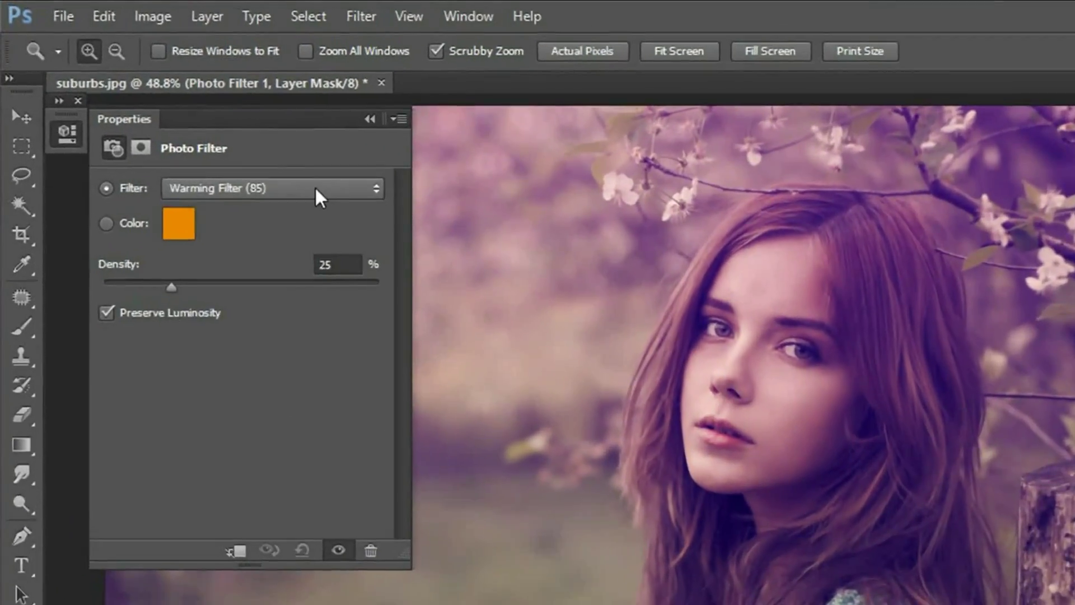
click(332, 201)
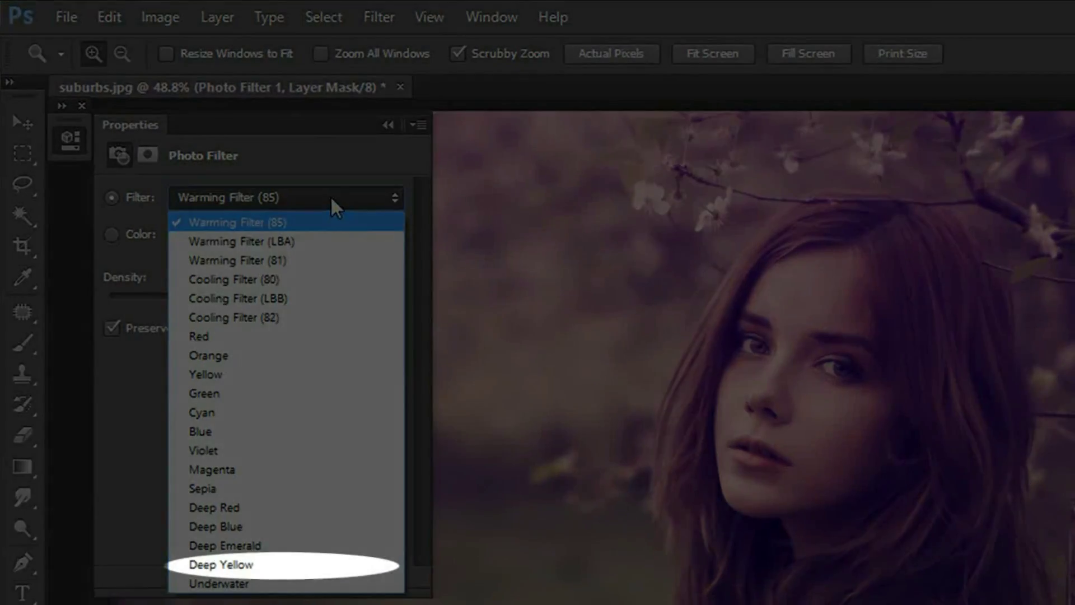
click(257, 562)
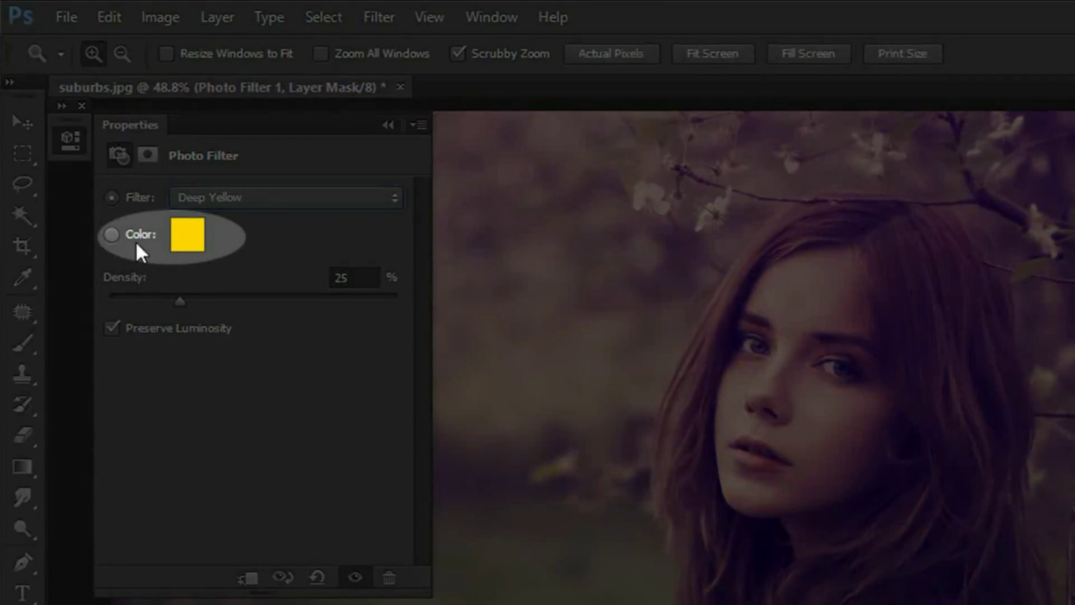
click(115, 234)
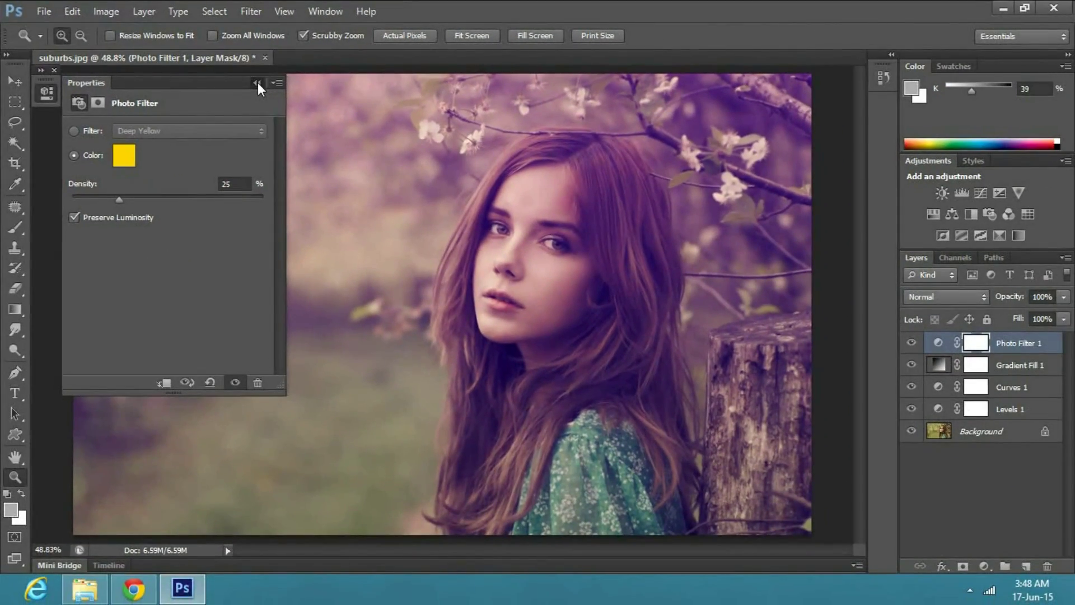
click(259, 82)
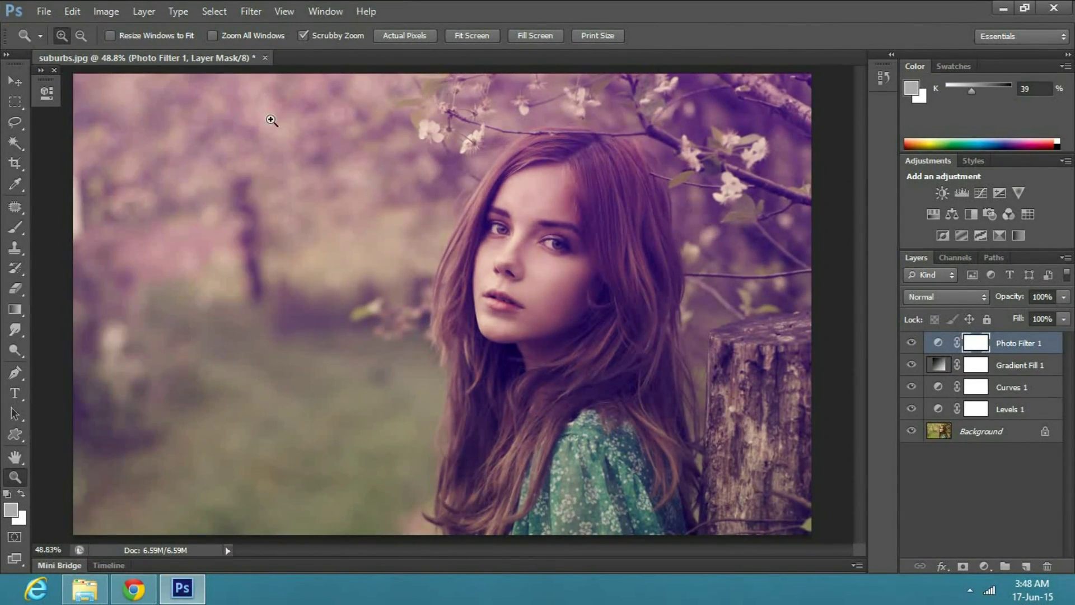
click(984, 566)
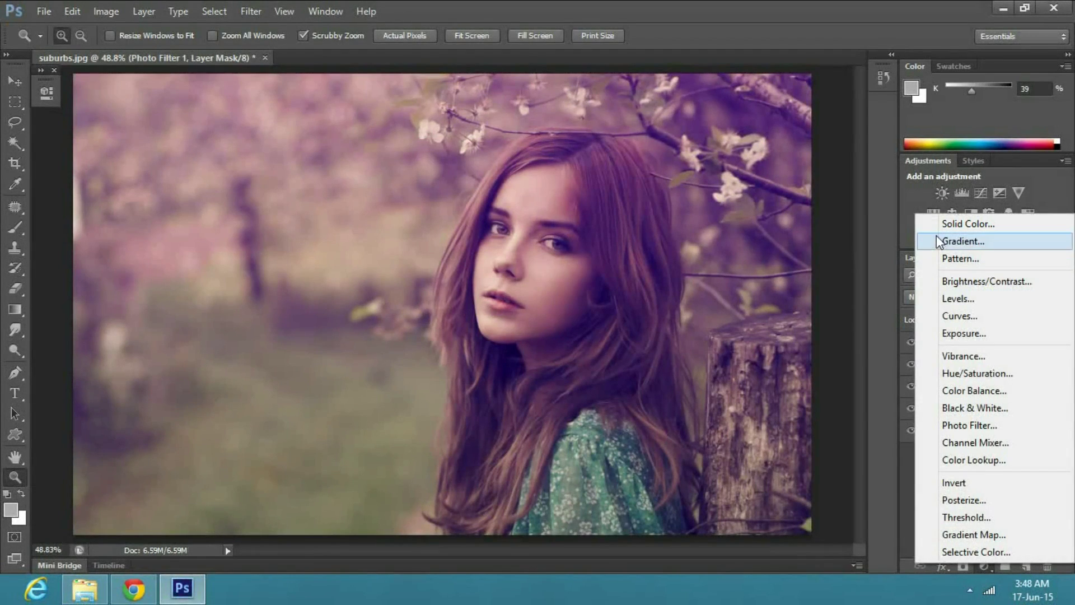
- Add a #003574 navy Solid Color fill blended in Exclusion at 50% opacity
click(937, 227)
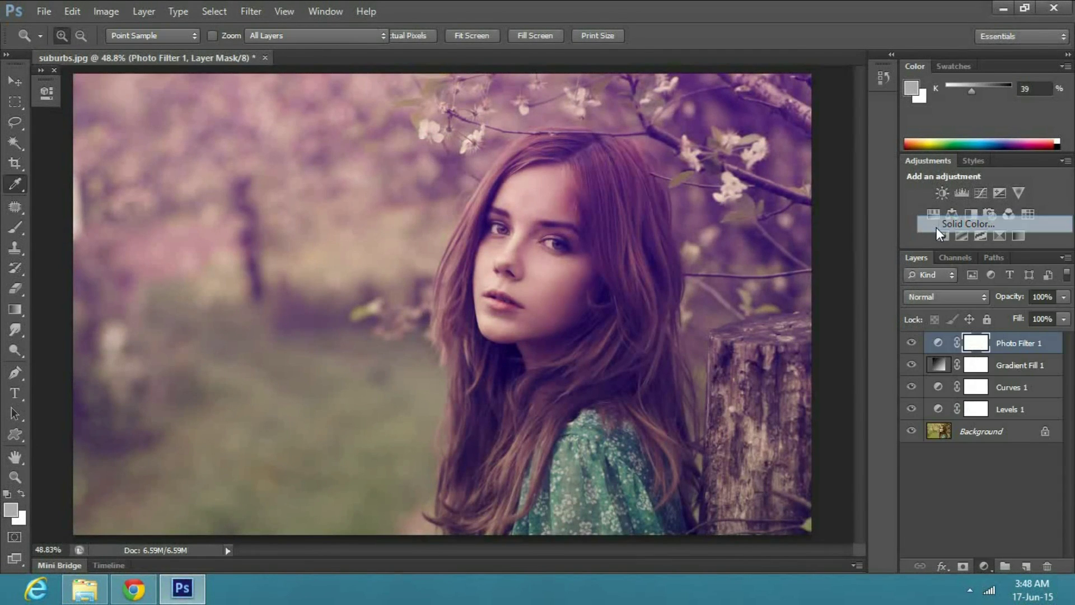
click(599, 356)
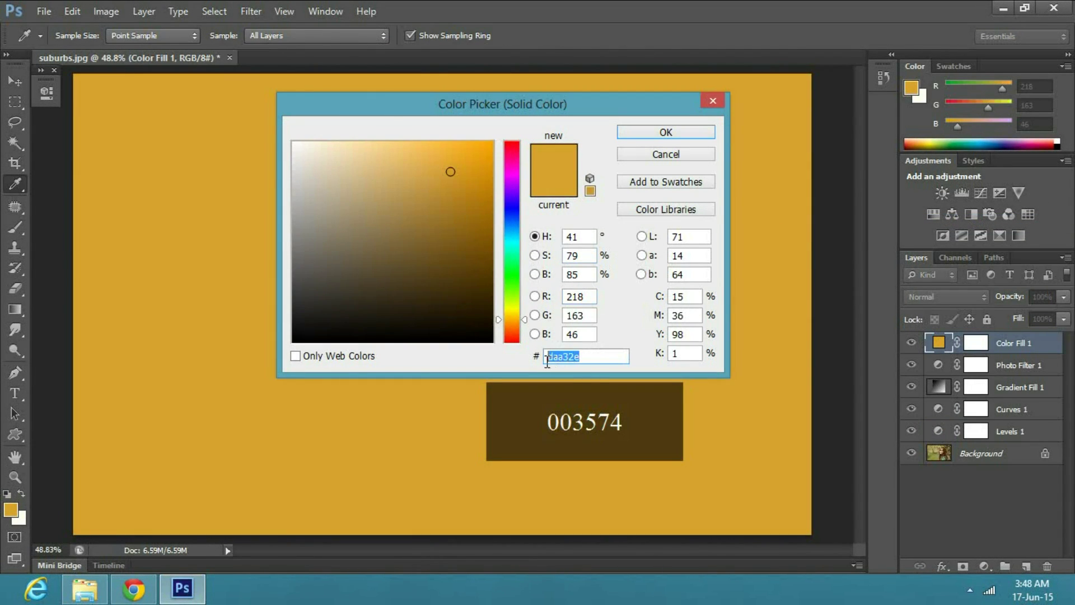
text(003574)
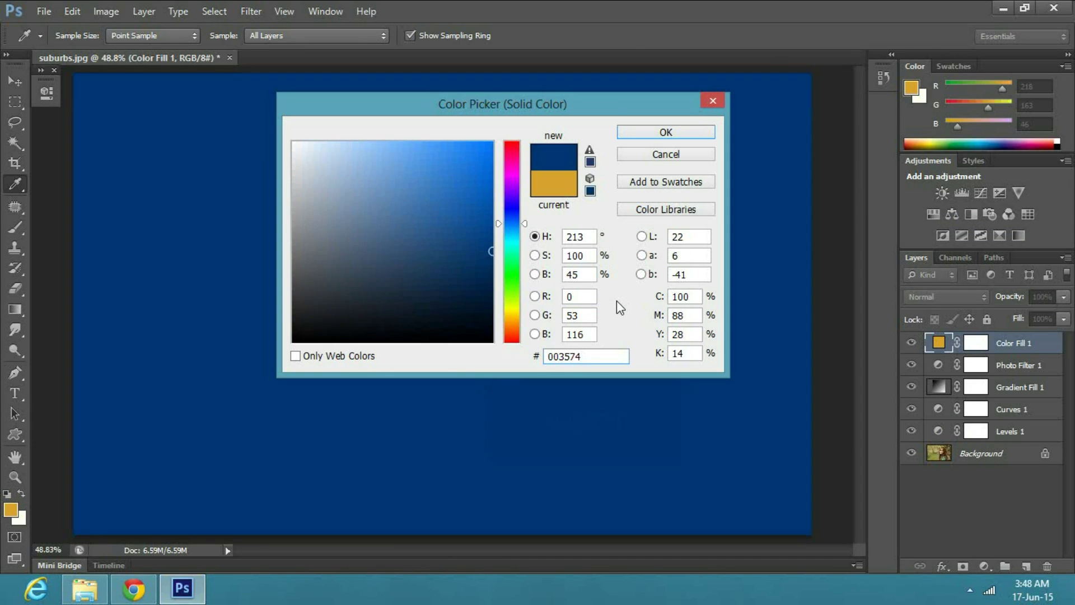
click(697, 132)
key(z)
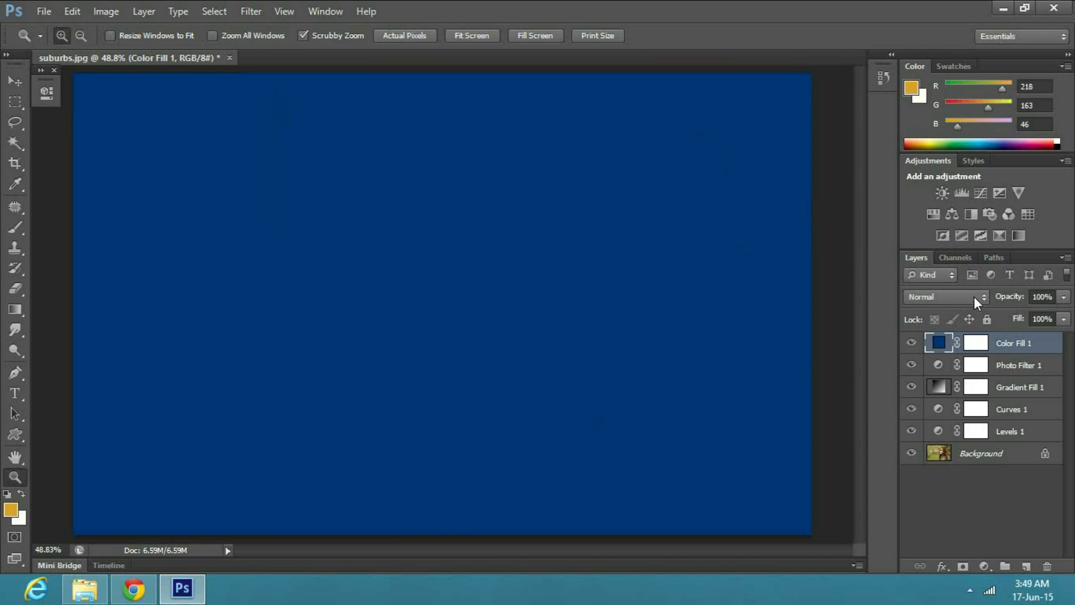
click(973, 296)
click(968, 310)
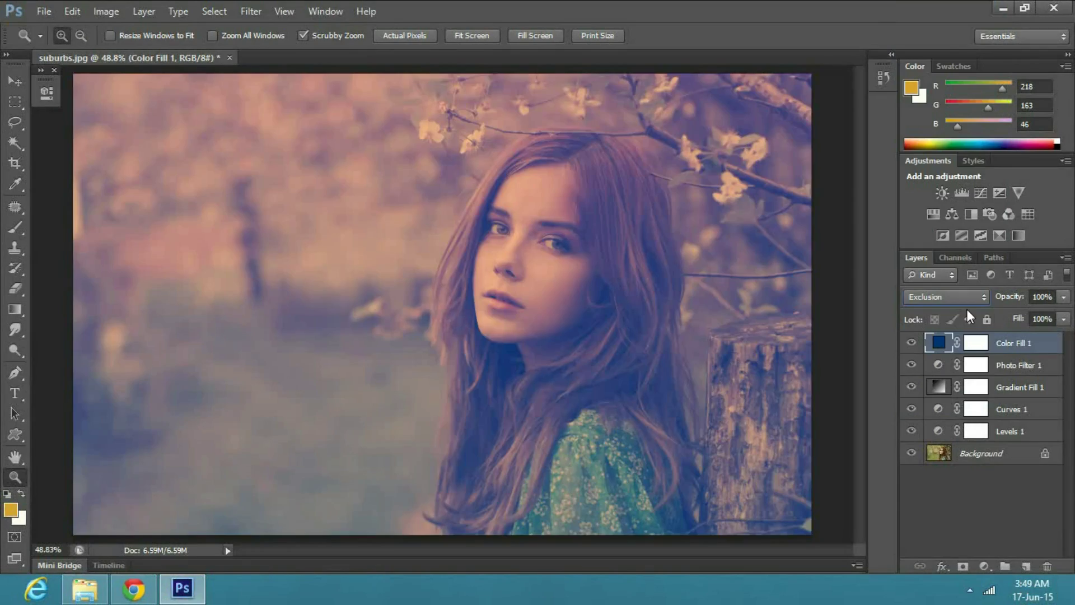
text(50)
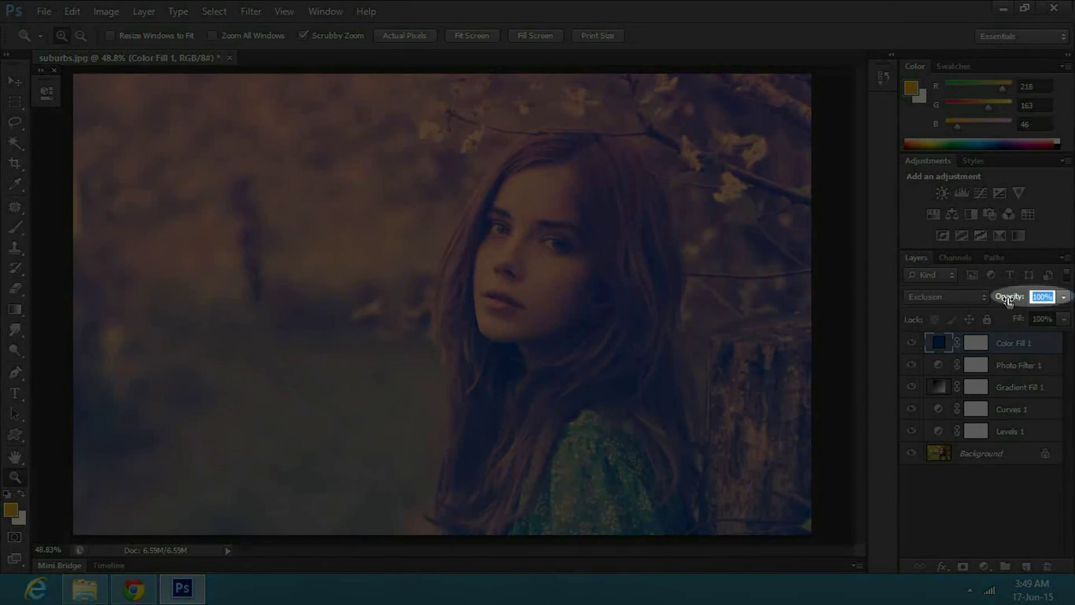
key(Return)
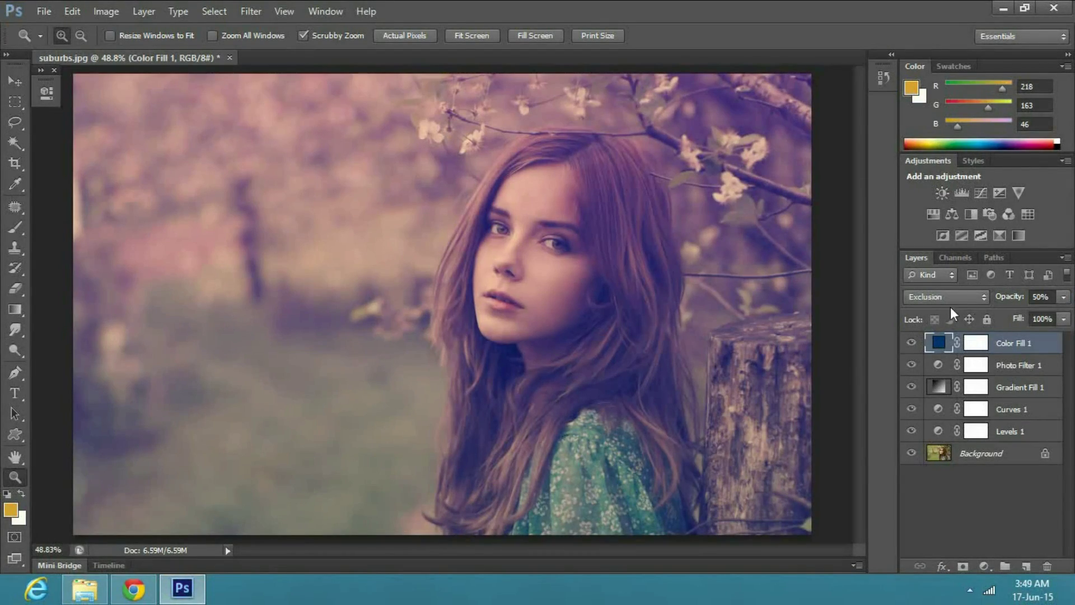
- Add a second Gradient Fill with the violet-to-orange preset at a 150° angle
click(983, 568)
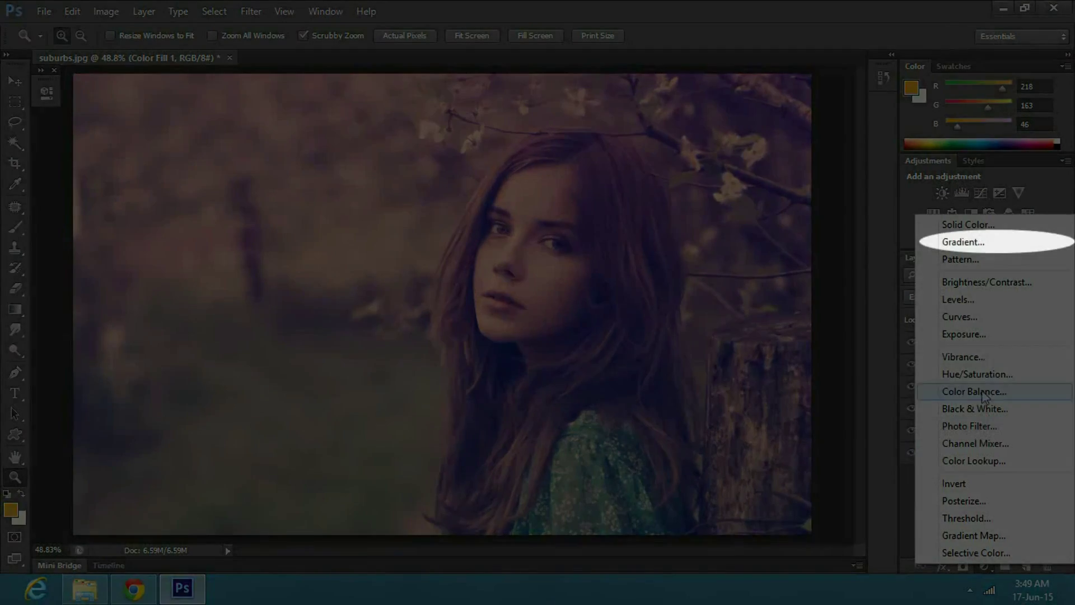
click(973, 246)
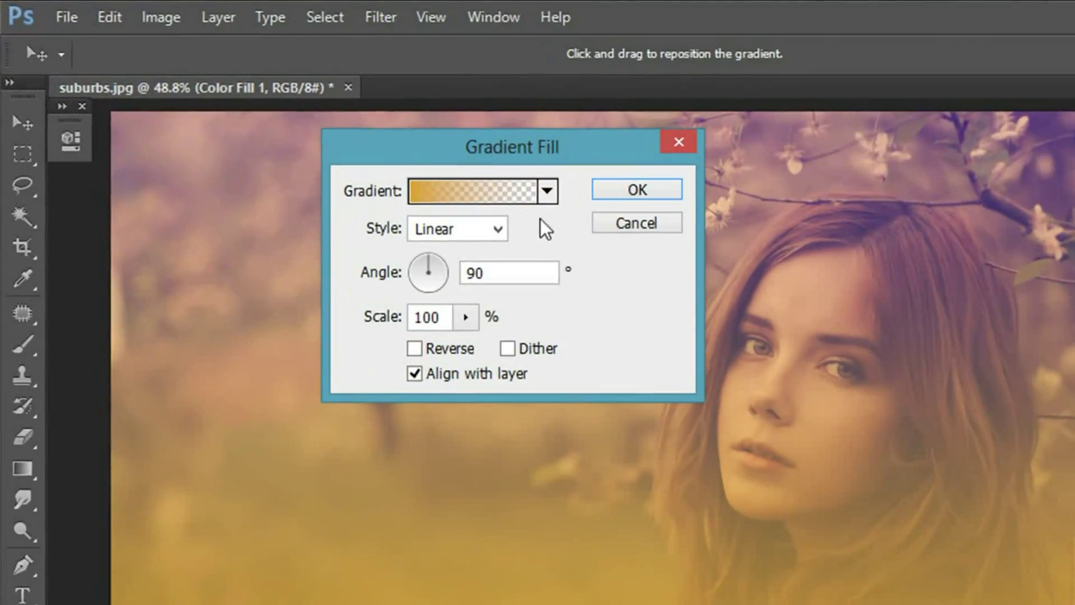
click(556, 195)
click(521, 248)
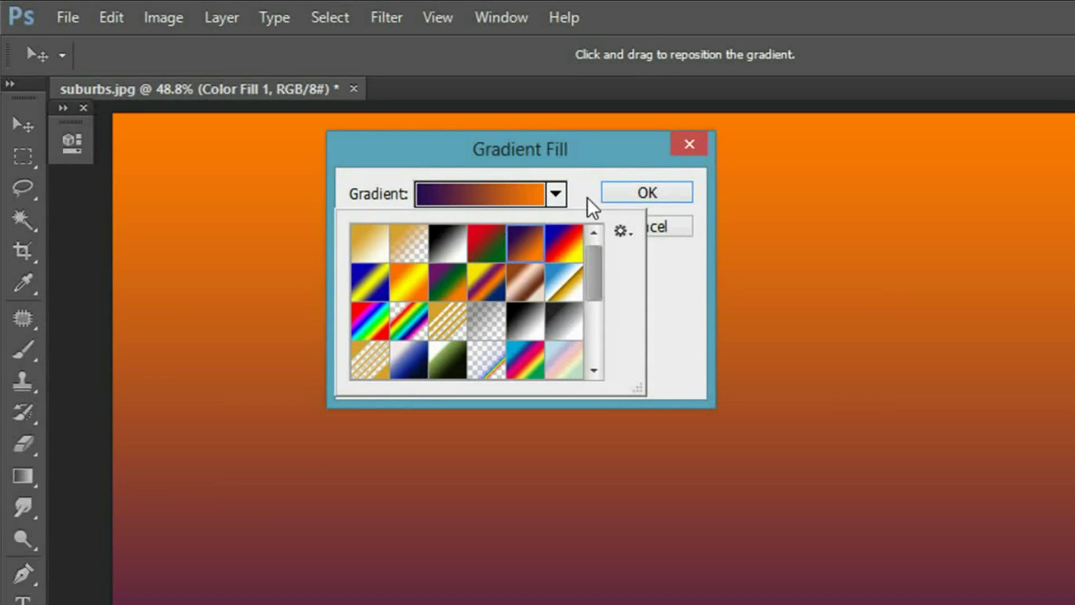
click(587, 197)
drag(518, 277, 448, 279)
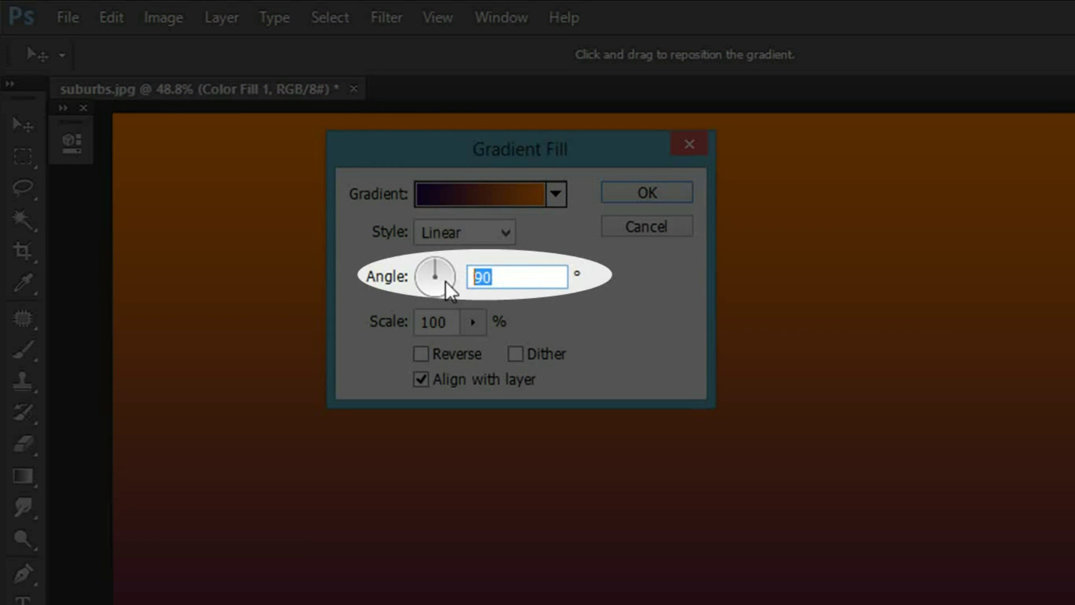
text(150)
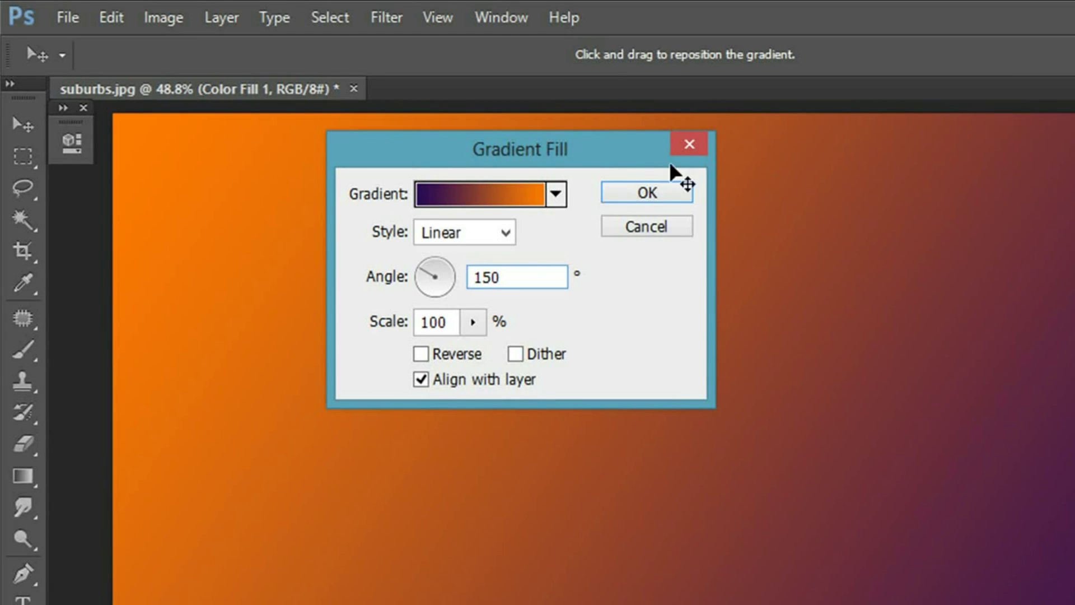
click(610, 188)
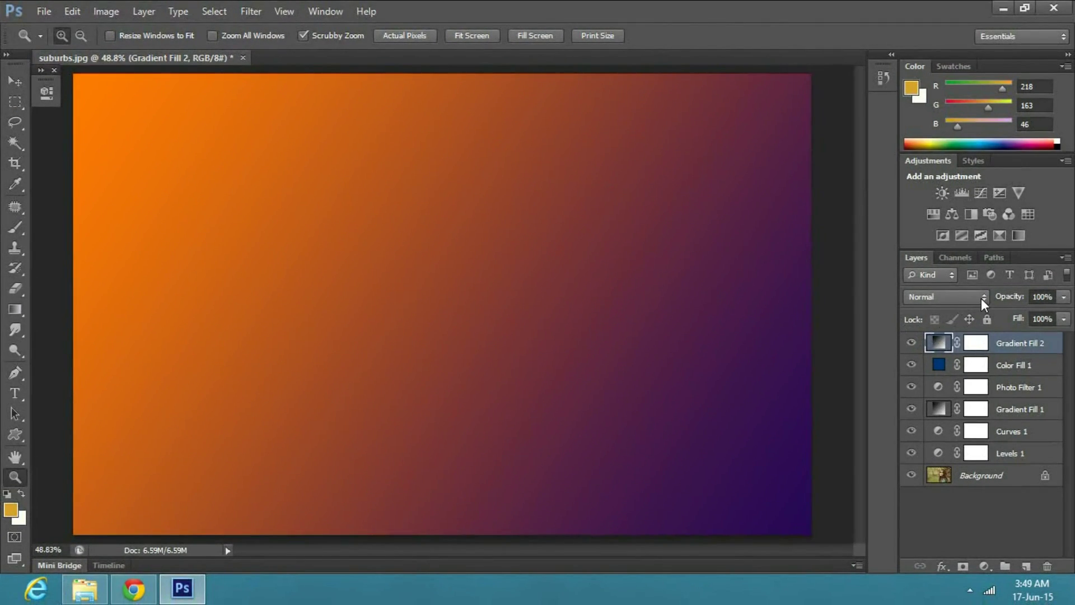
- Blend the new gradient layer in Soft Light at 20% opacity
click(982, 298)
click(941, 213)
click(1014, 296)
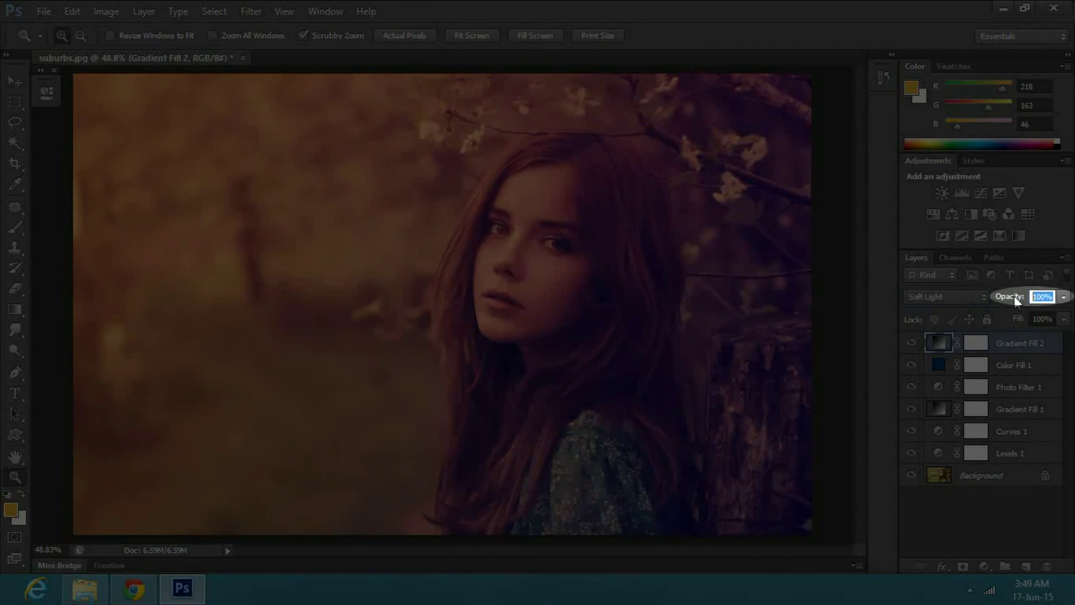
text(20)
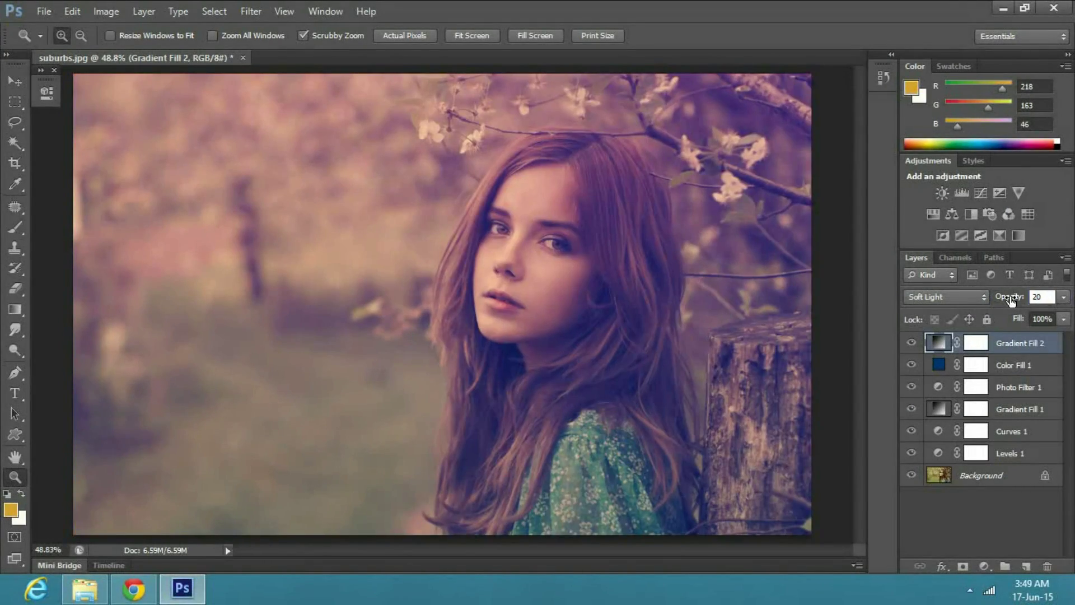
- Add a Curves layer with black point input 31 and a midpoint of 118 in, 132 out
click(986, 568)
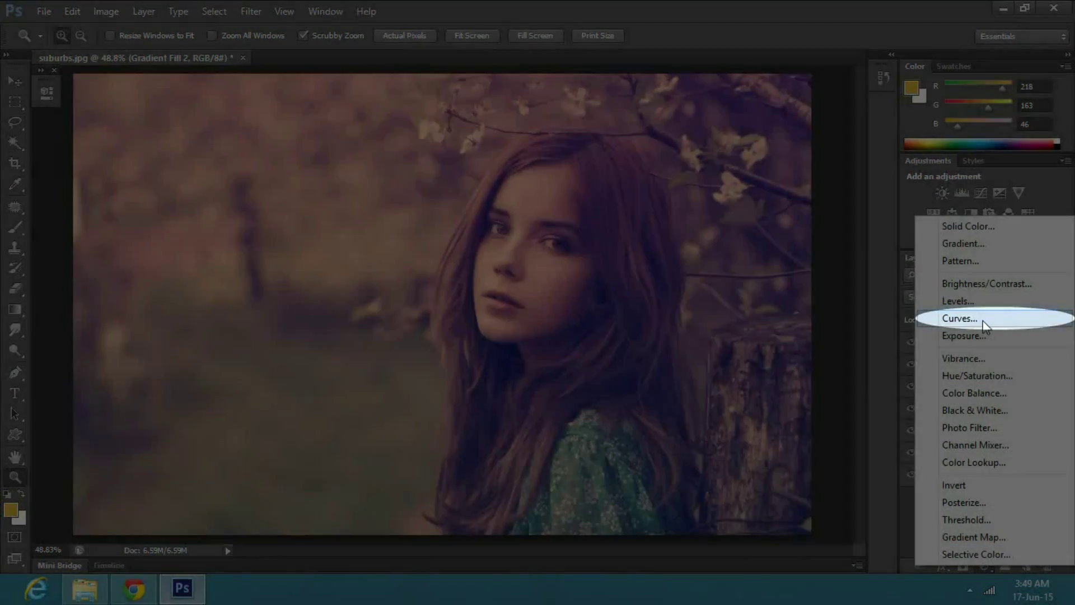
click(960, 318)
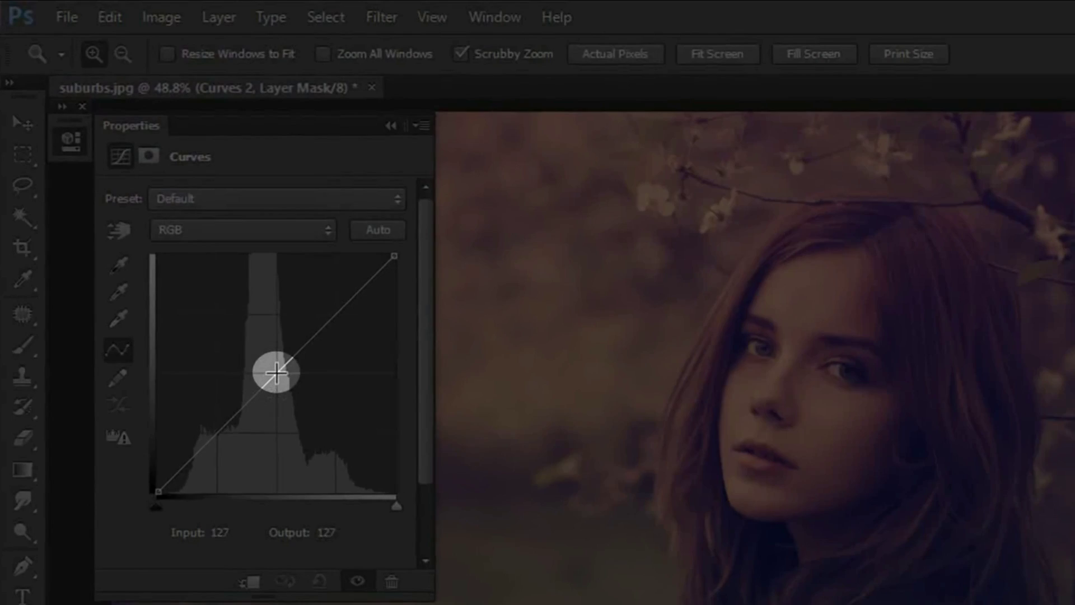
click(277, 372)
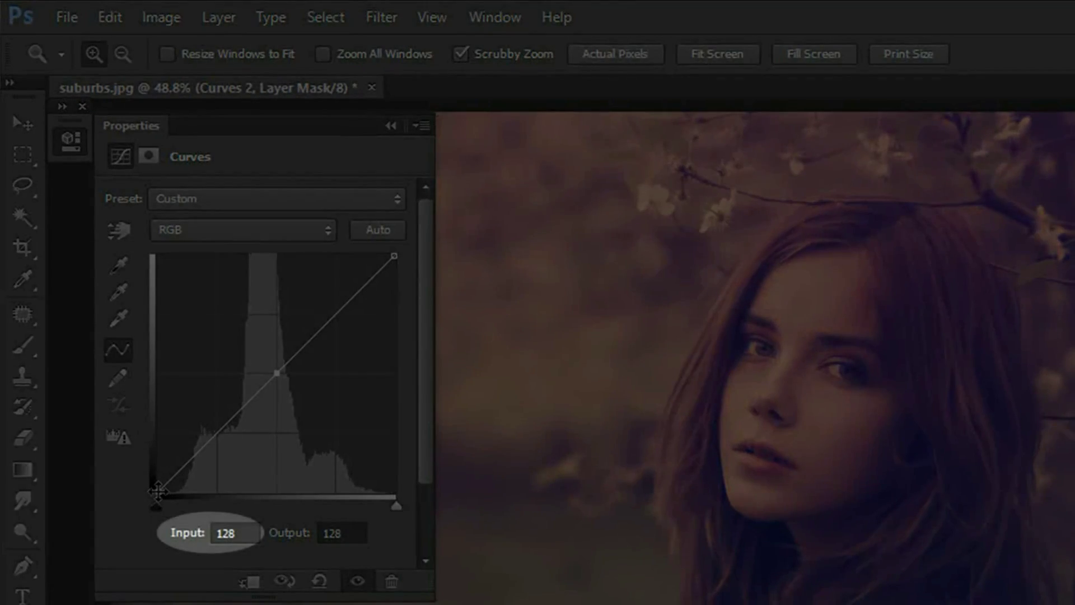
click(212, 534)
text(31)
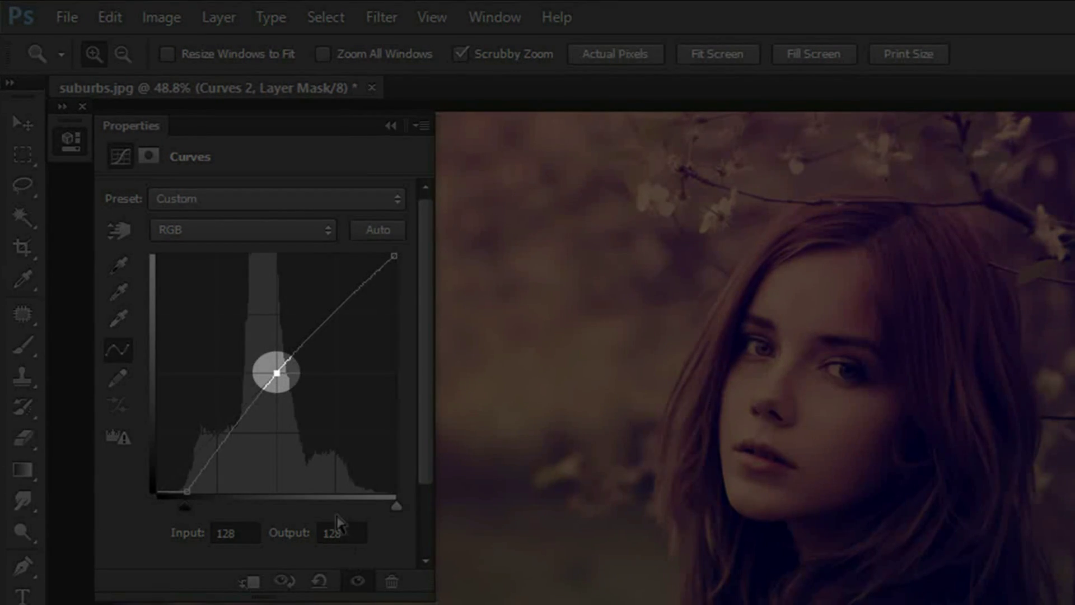
click(337, 518)
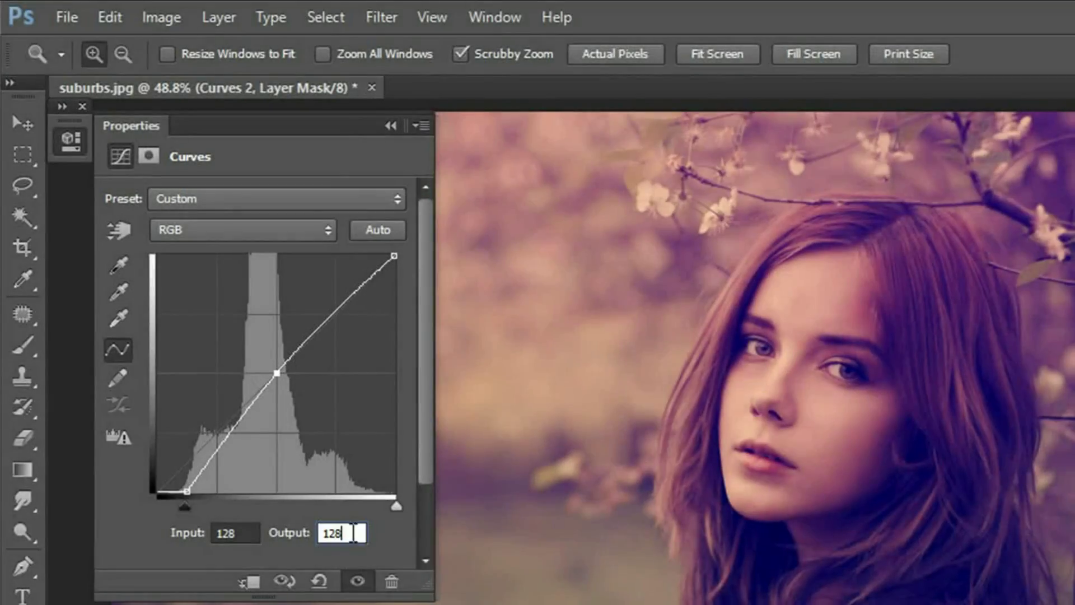
text(132)
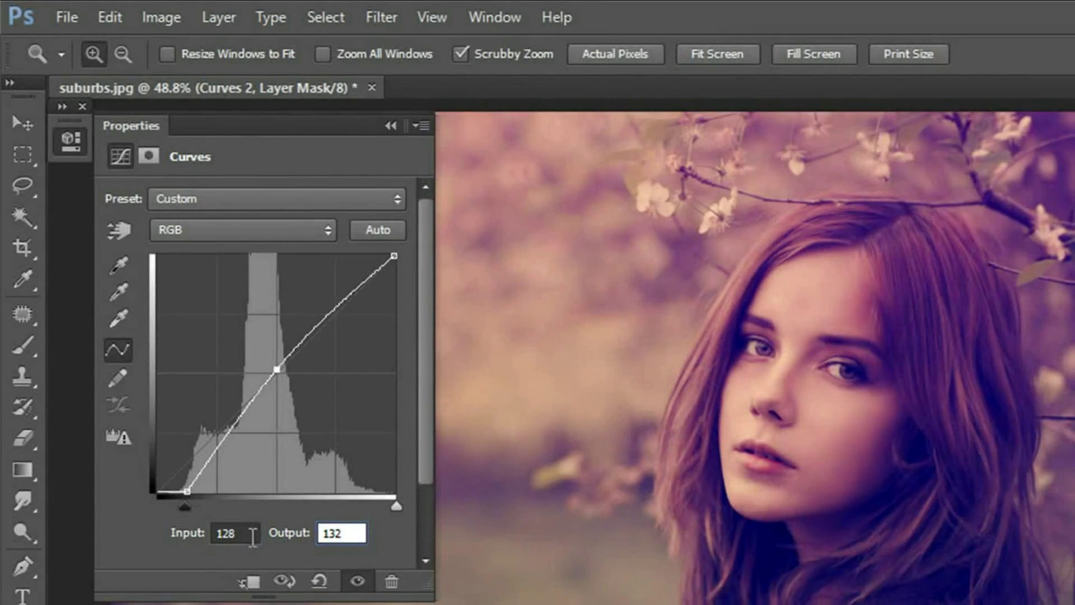
click(203, 534)
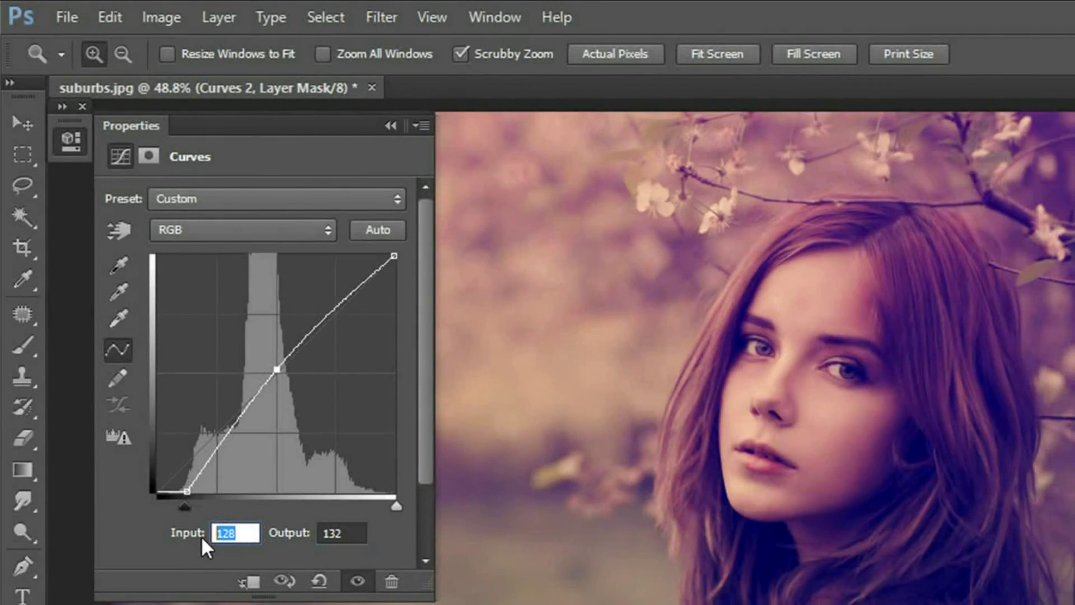
text(118)
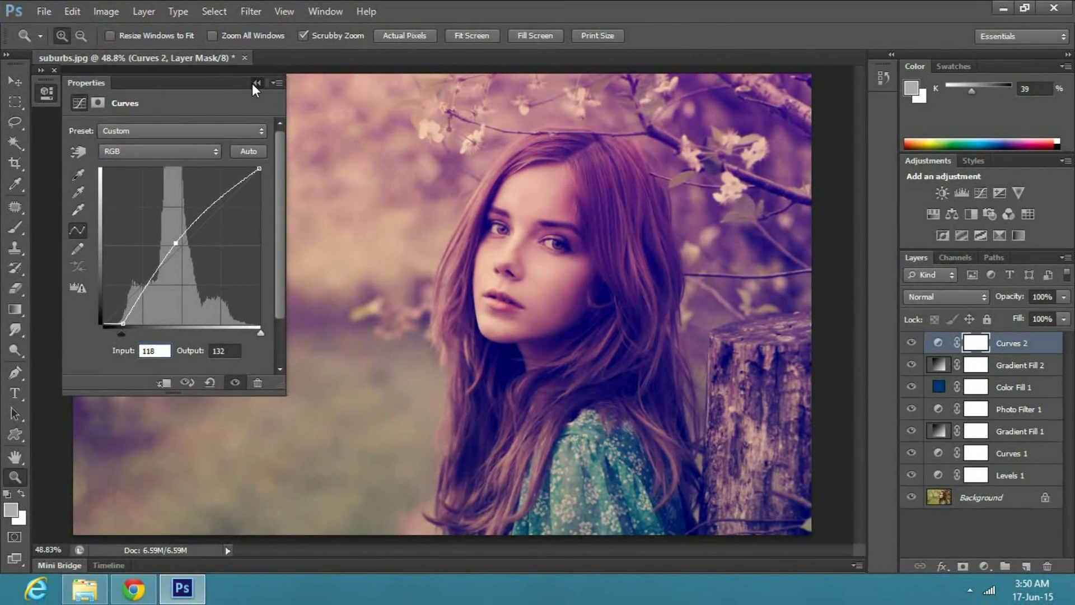
click(255, 83)
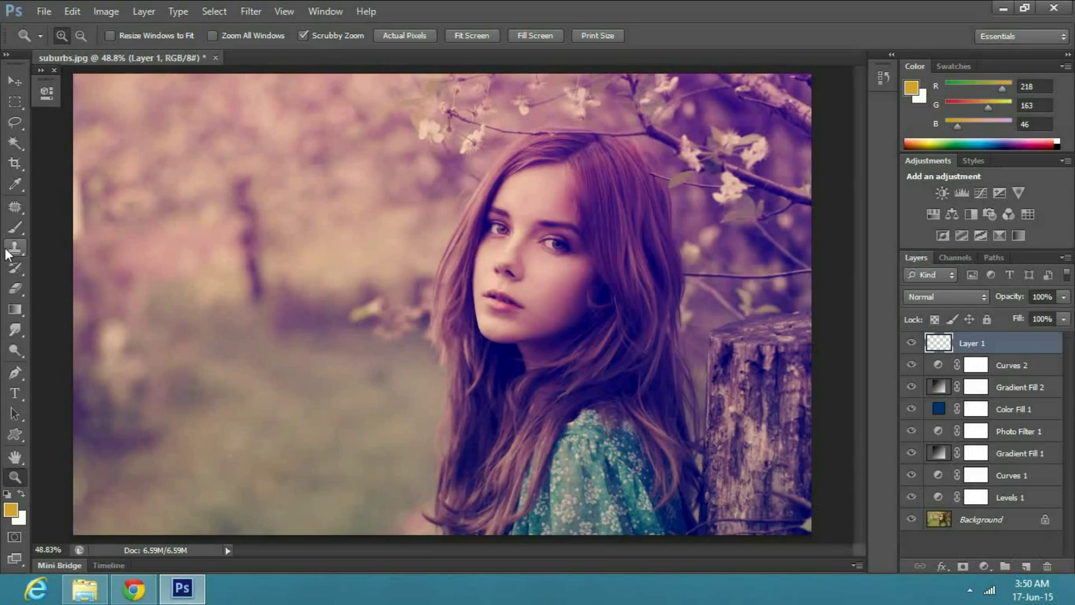
- Select the Brush tool with foreground colour #DAA32E
click(12, 236)
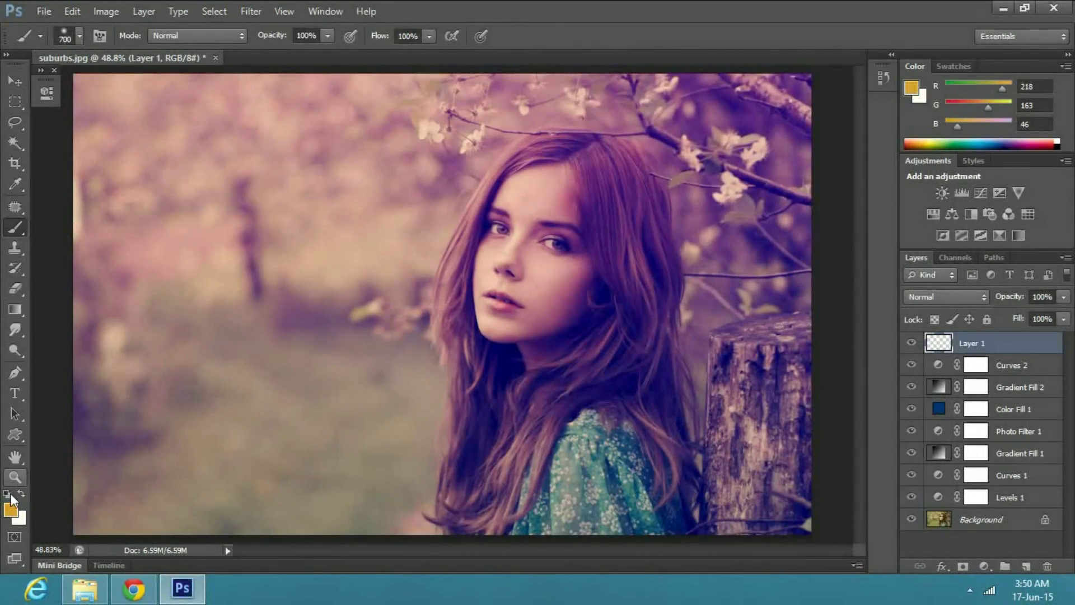
key(i)
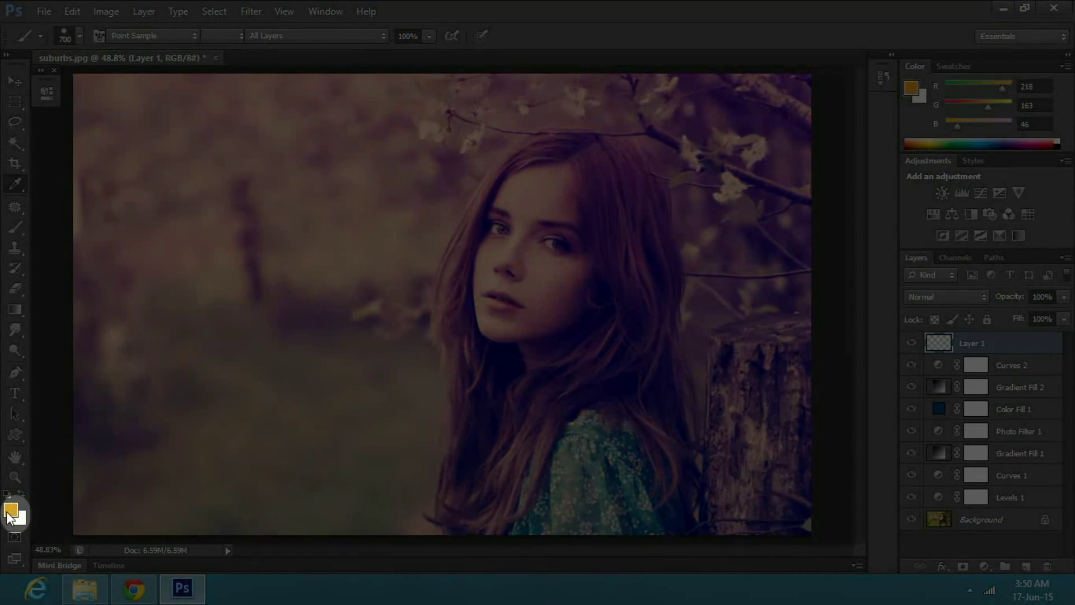
click(10, 512)
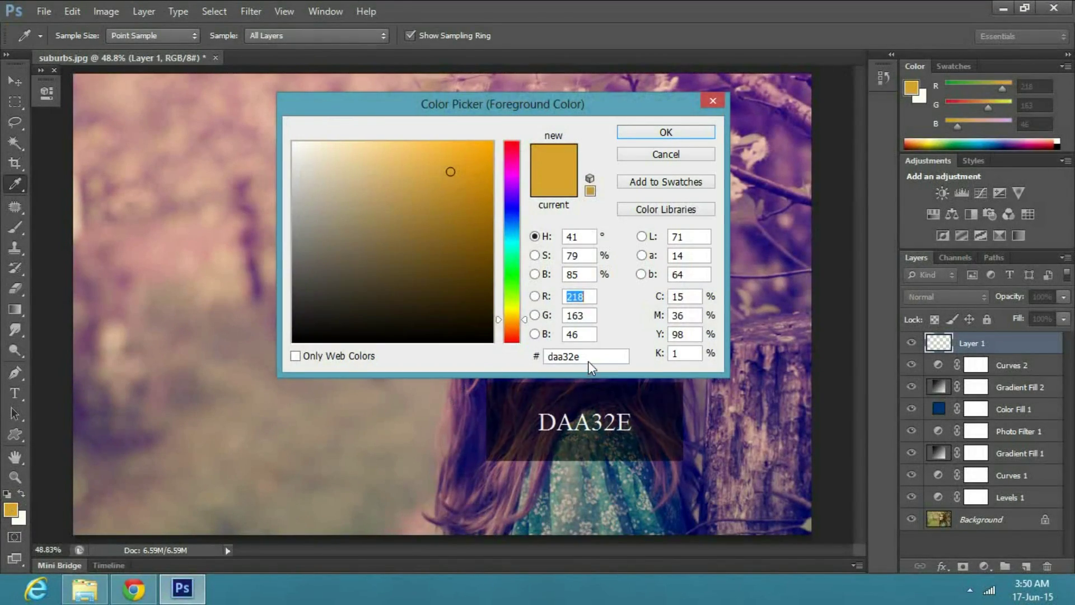
double_click(556, 362)
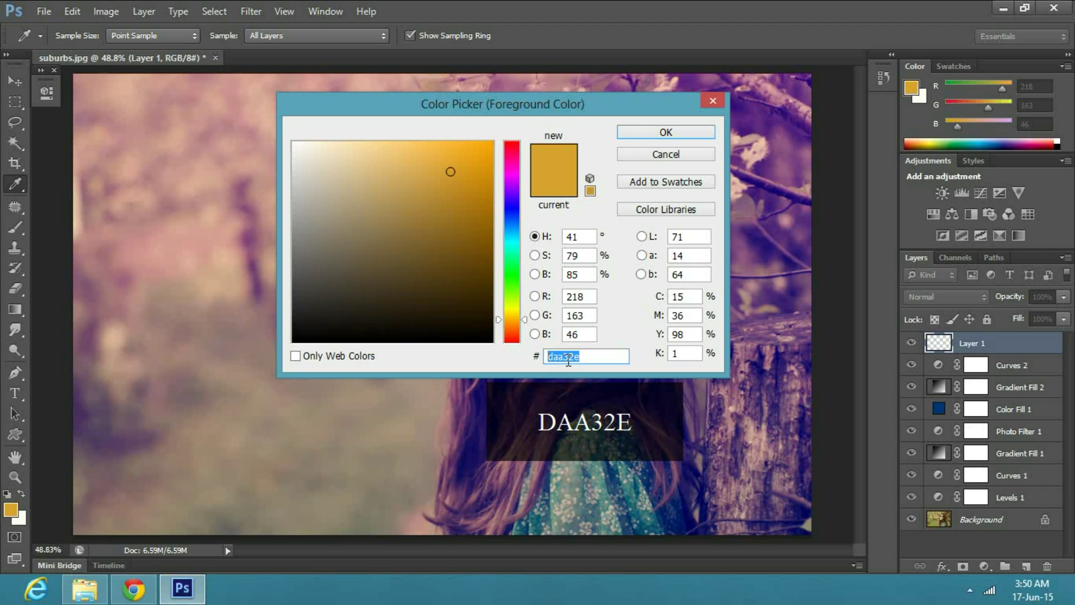
key(b)
click(636, 136)
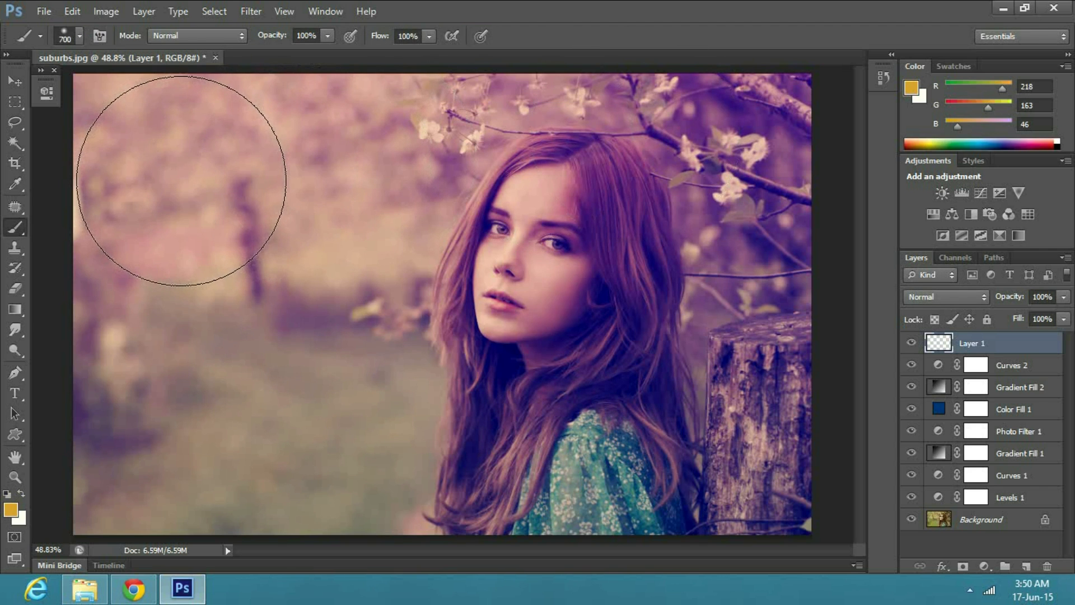
- Paint a soft yellow spot at the top-left, blended in Hard Light at 80% opacity
click(181, 181)
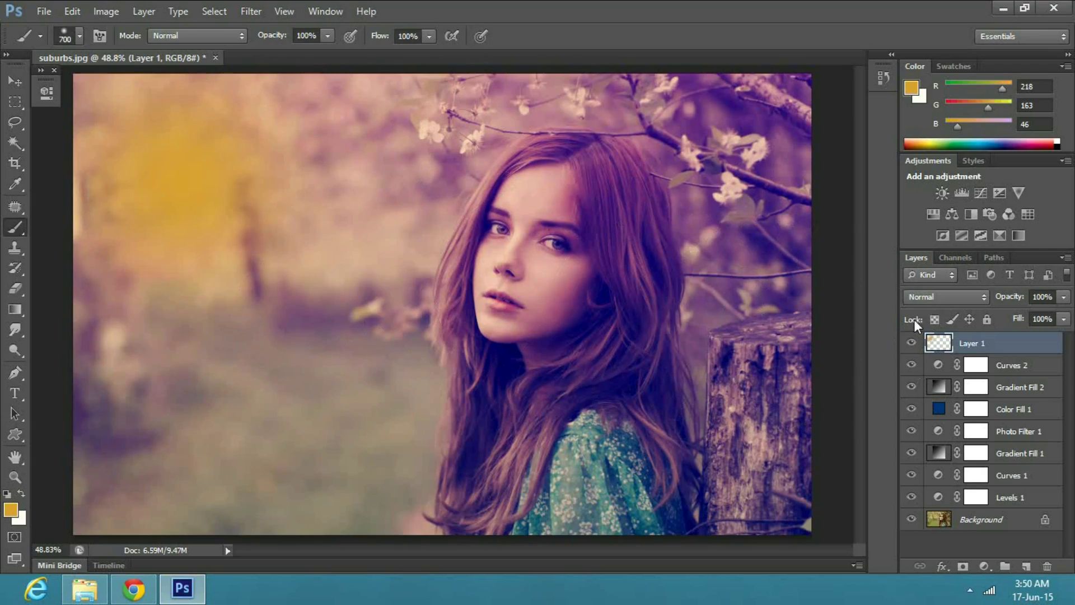
click(949, 298)
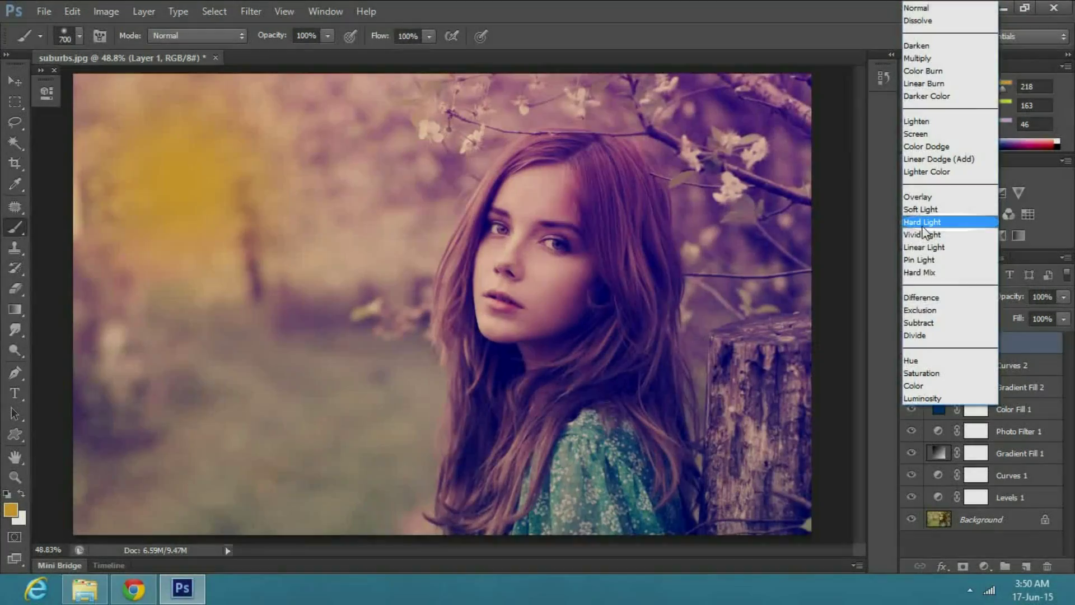
click(922, 227)
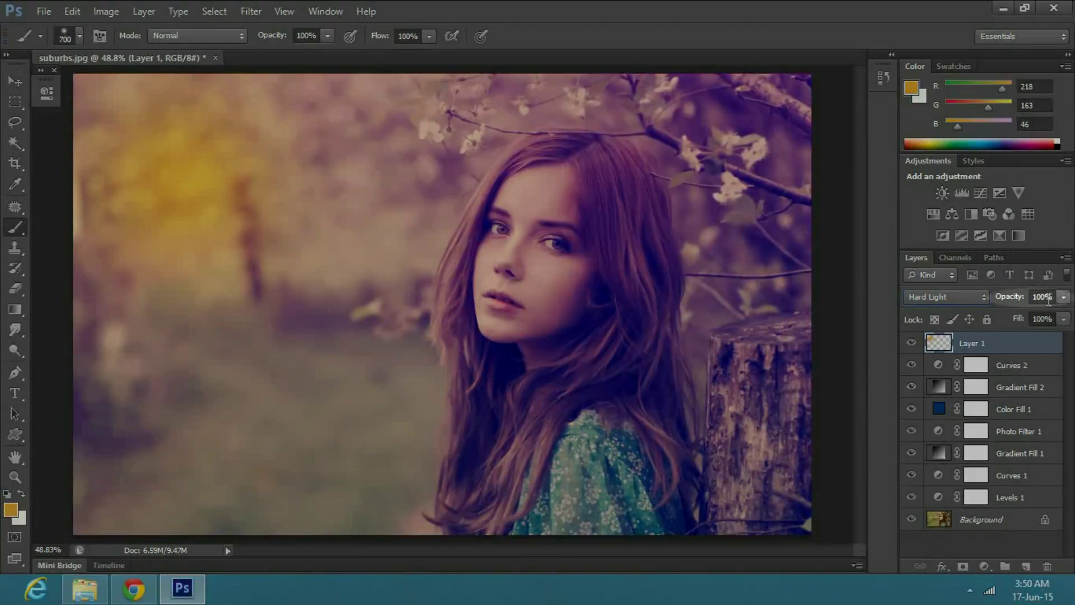
click(1040, 297)
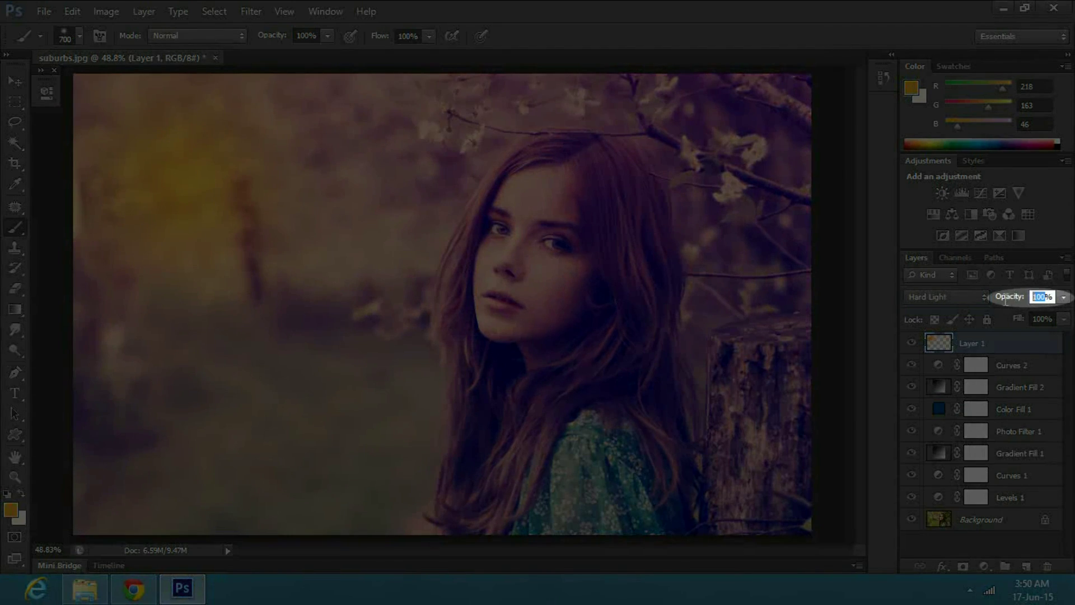
text(80)
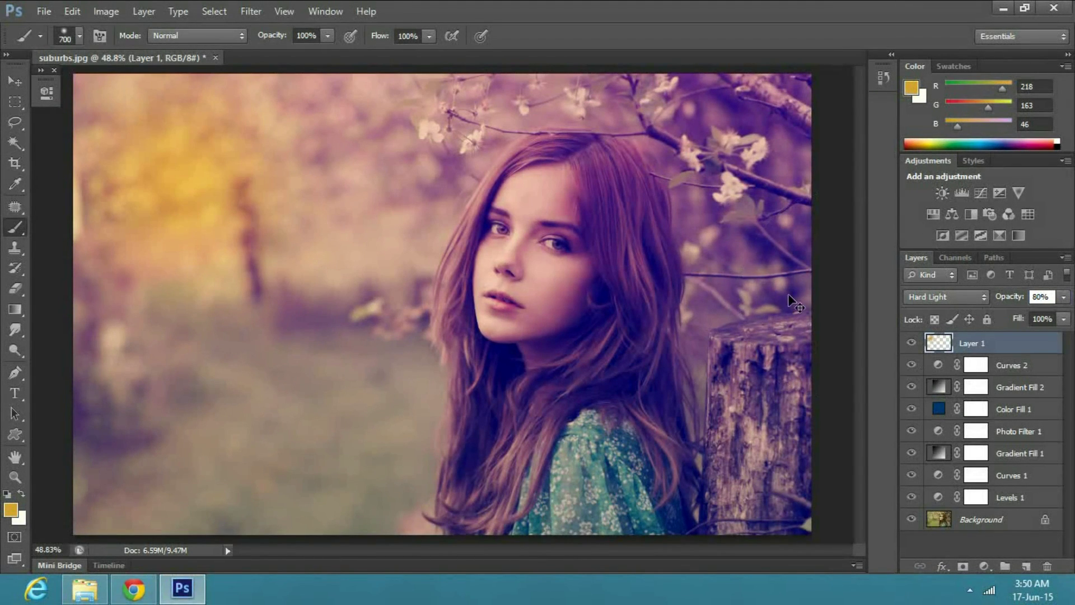
key(ctrl+t)
- Stretch the Layer 1 golden glow to about 249% width and 117% height
drag(403, 241, 781, 270)
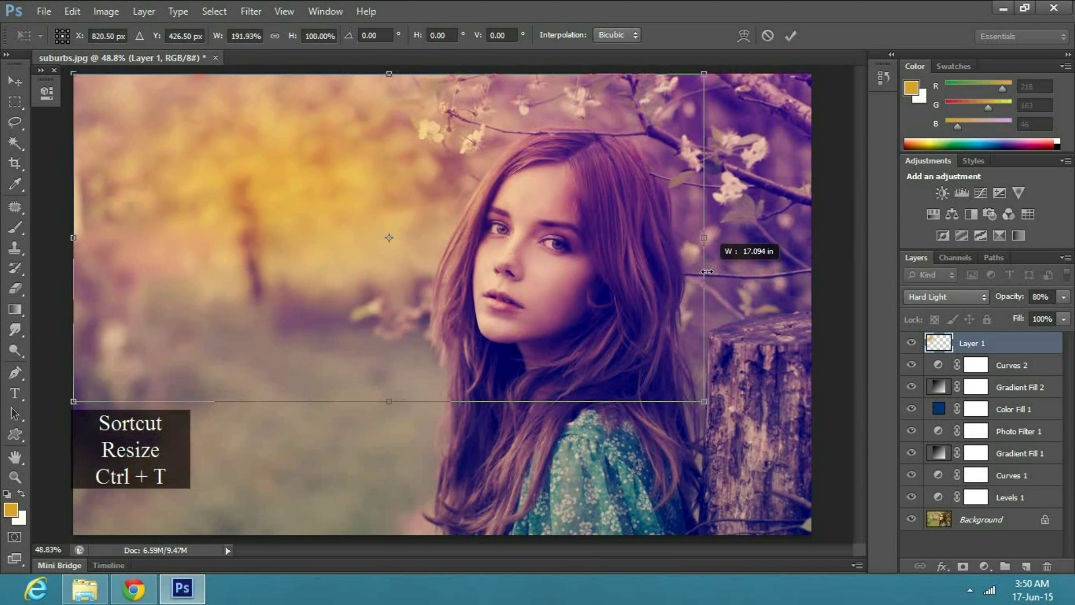
drag(781, 269, 726, 270)
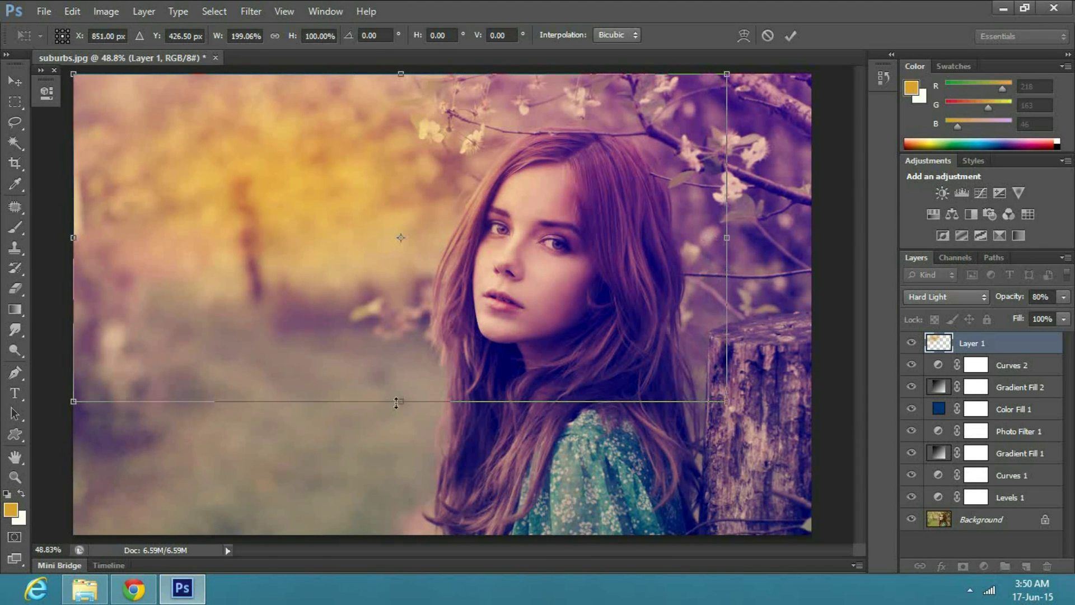
drag(397, 403, 398, 437)
drag(727, 237, 811, 247)
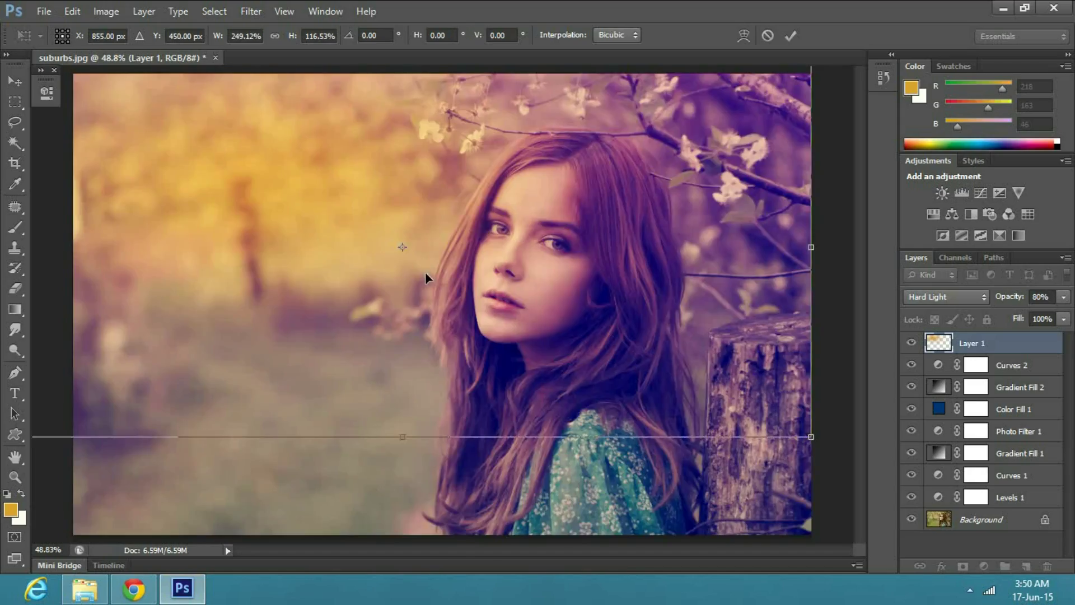